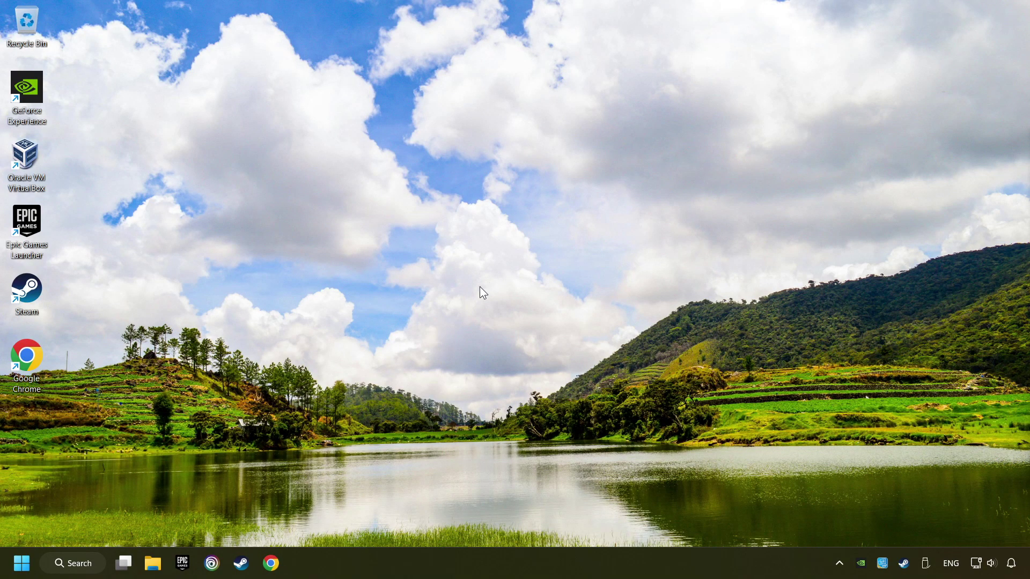
# Search Windows for "device manager", open Device Manager and move its window toward the middle of the desktop
pyautogui.click(86, 566)
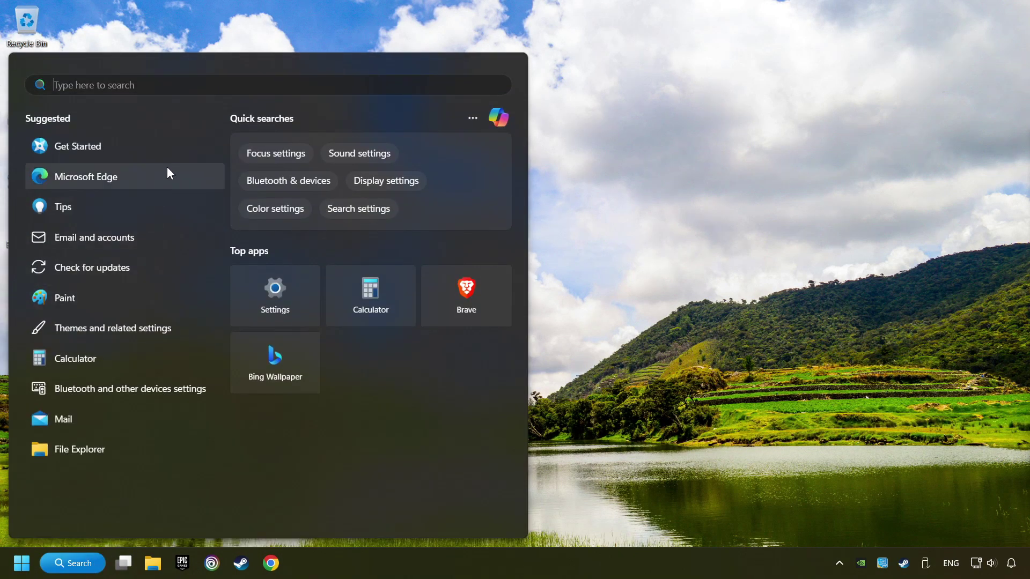
pyautogui.write('device')
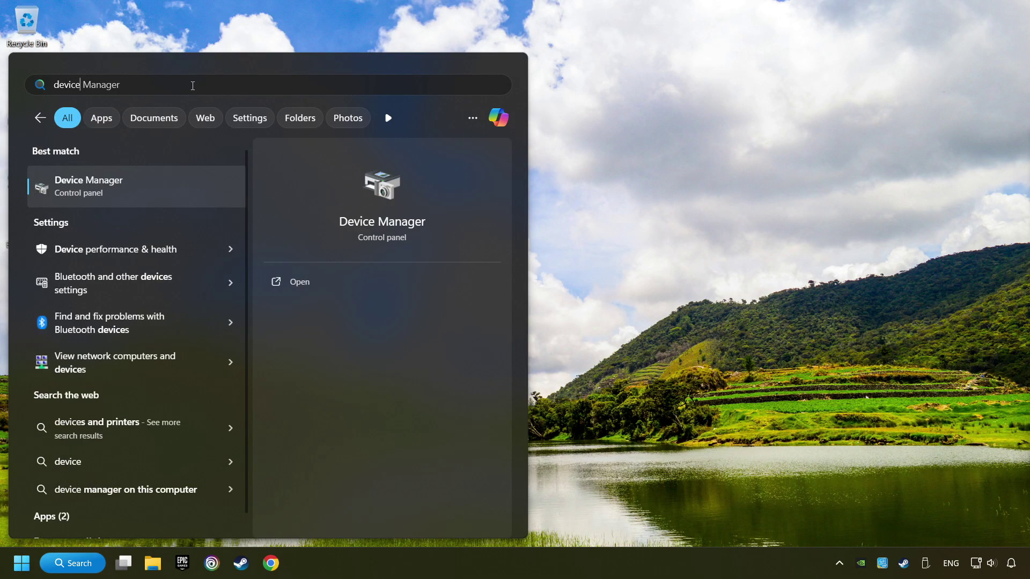
pyautogui.write(' manager')
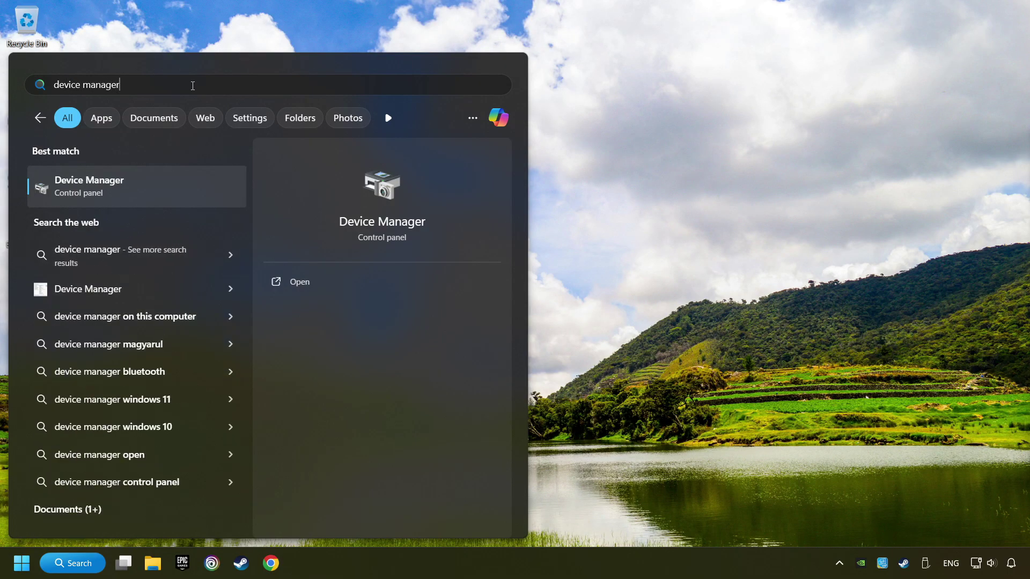
pyautogui.click(205, 186)
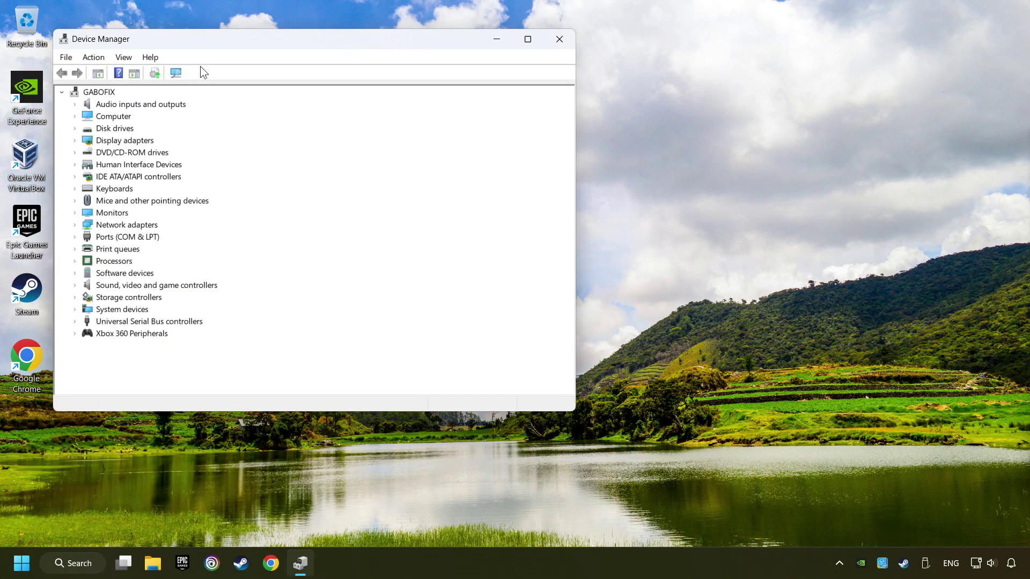
pyautogui.moveTo(203, 42); pyautogui.dragTo(377, 108)
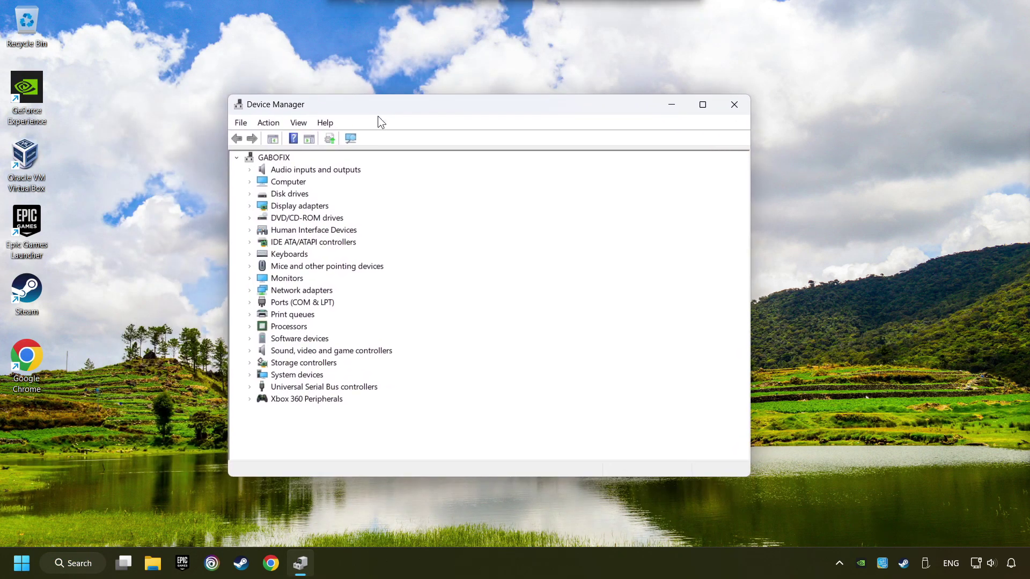
# Disable the Xbox 360 Controller for Windows under Xbox 360 Peripherals, accepting the restart, and re-enable it
pyautogui.click(259, 400)
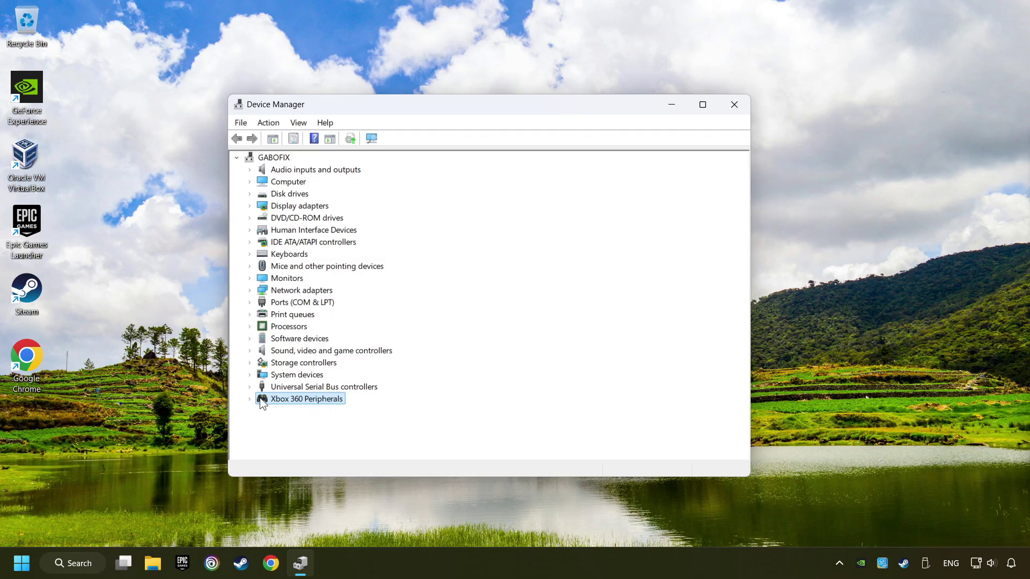
pyautogui.click(250, 400)
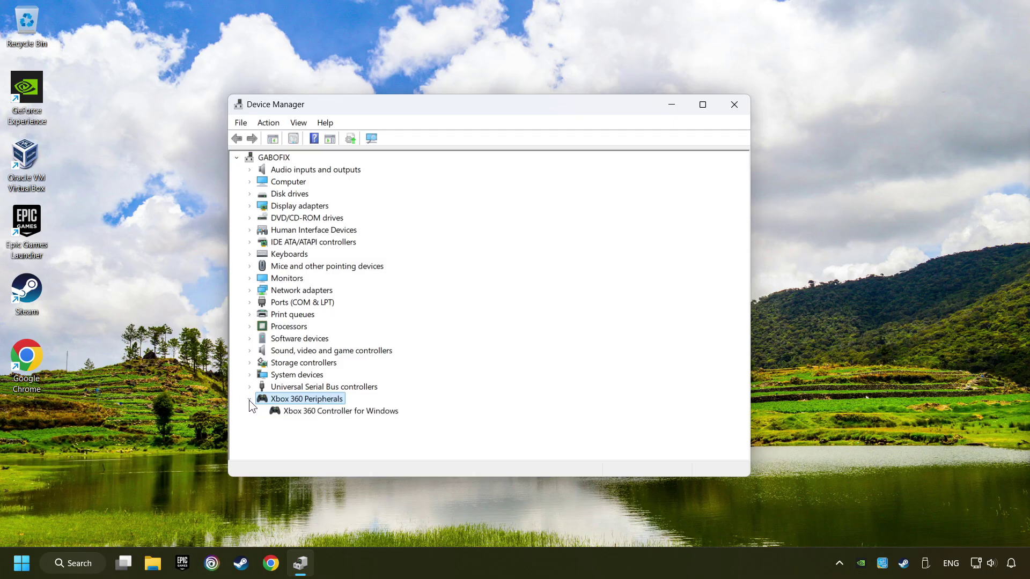
pyautogui.click(343, 413)
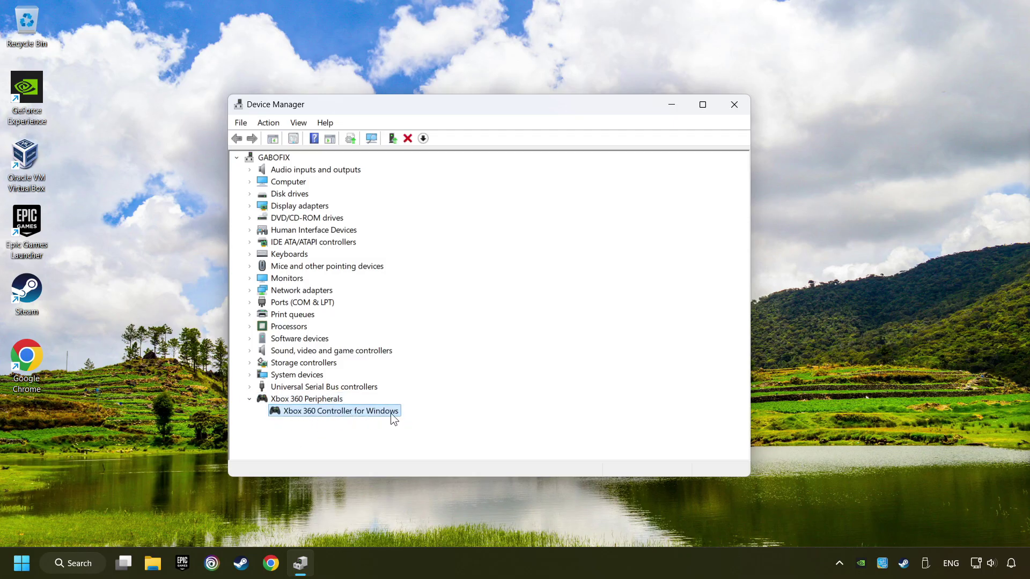
pyautogui.rightClick(358, 410)
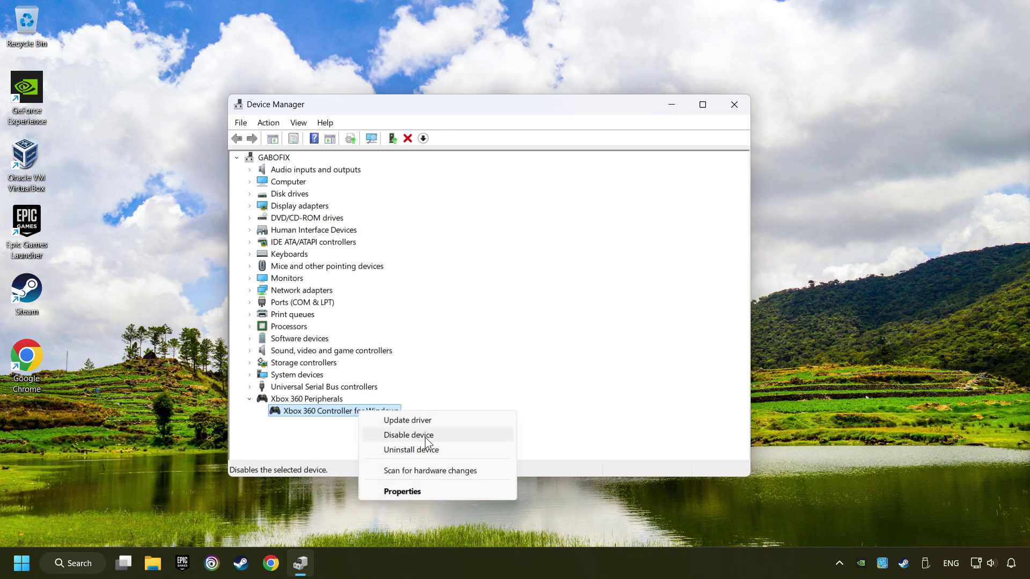
pyautogui.click(447, 435)
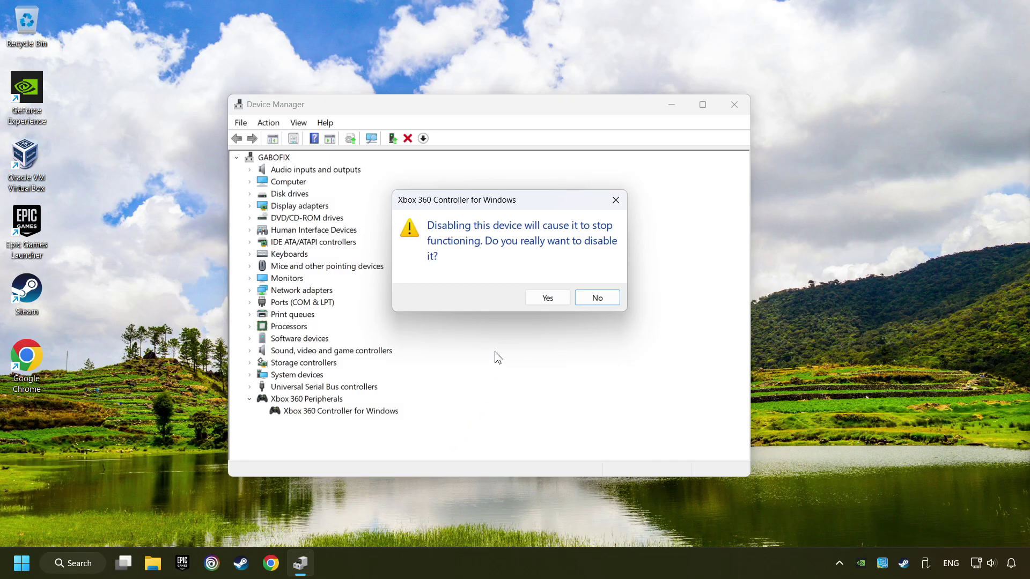
pyautogui.click(548, 298)
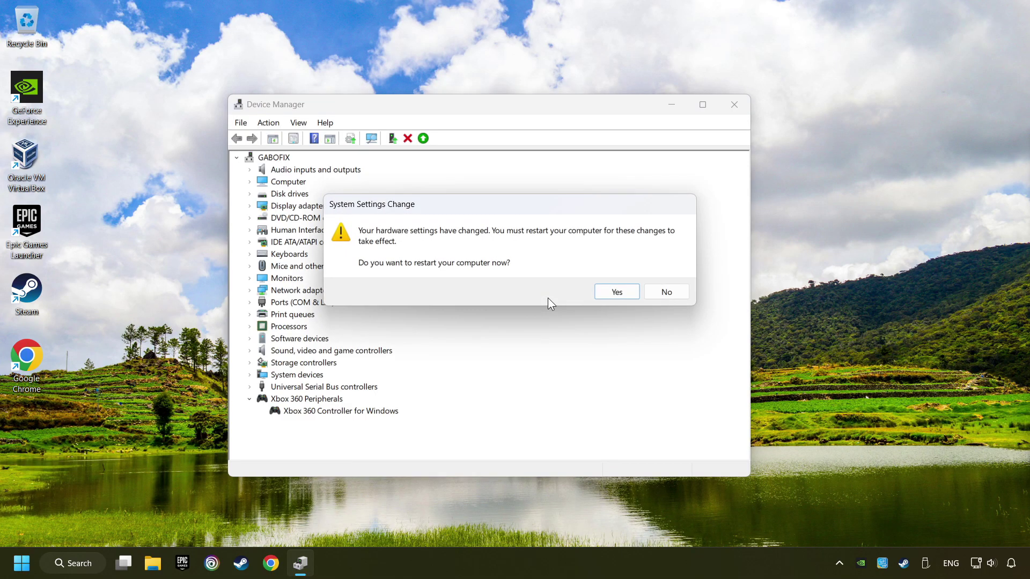
pyautogui.click(617, 296)
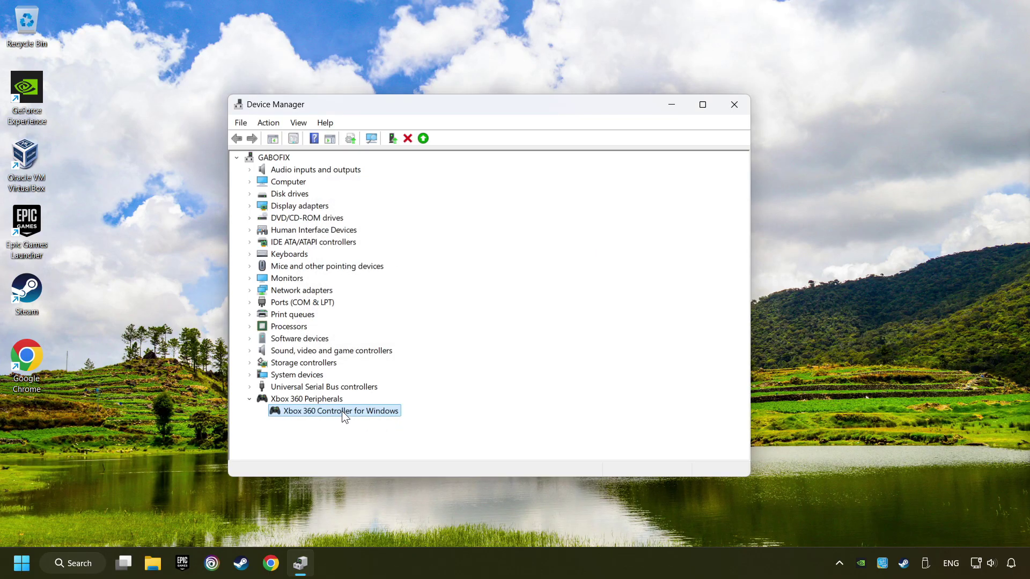
pyautogui.rightClick(363, 413)
# Update the Xbox 360 controller's driver manually, installing the first Xbox 360 Controller for Windows model from the available drivers on the computer
pyautogui.rightClick(359, 412)
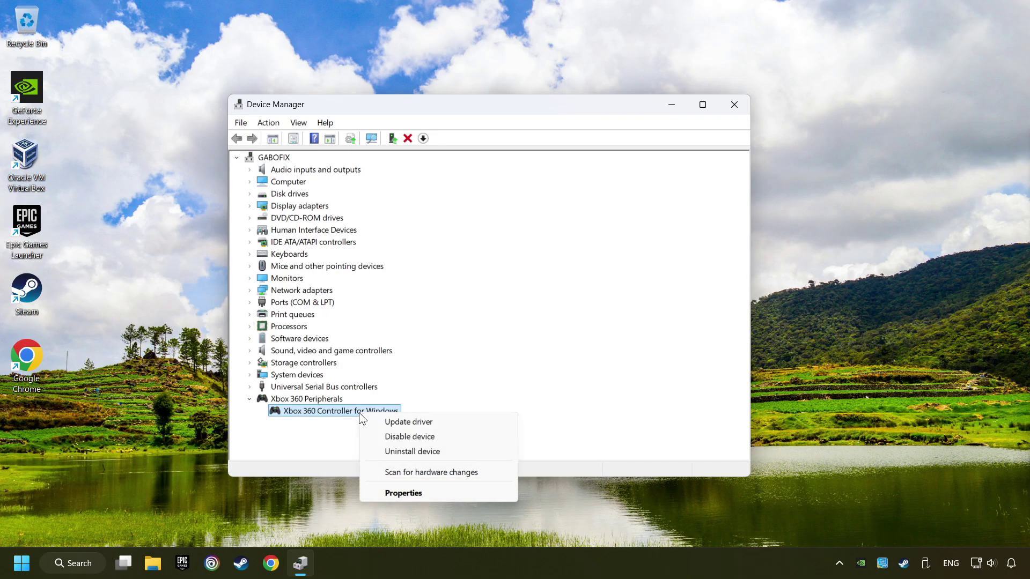
pyautogui.click(457, 423)
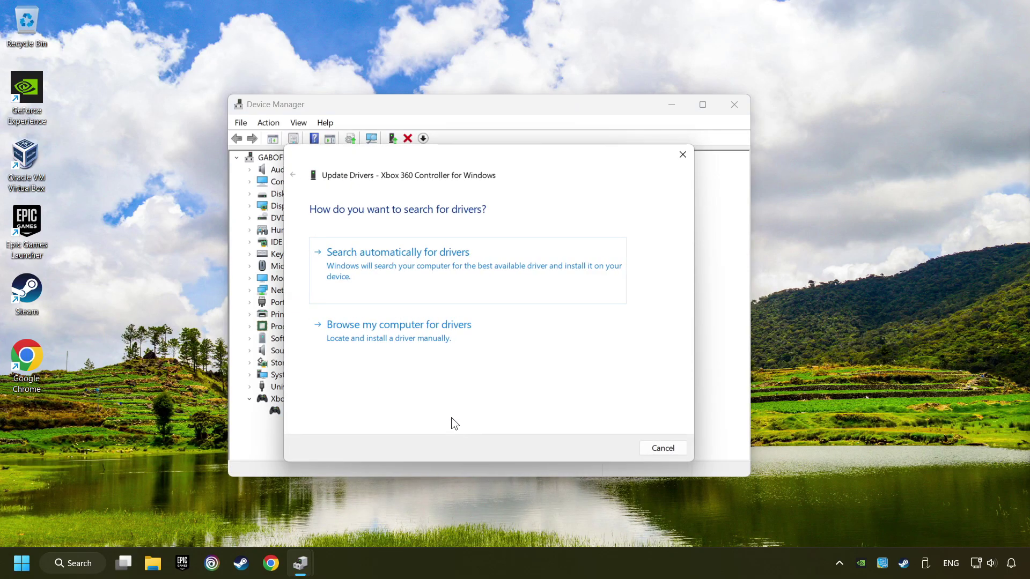
pyautogui.click(403, 342)
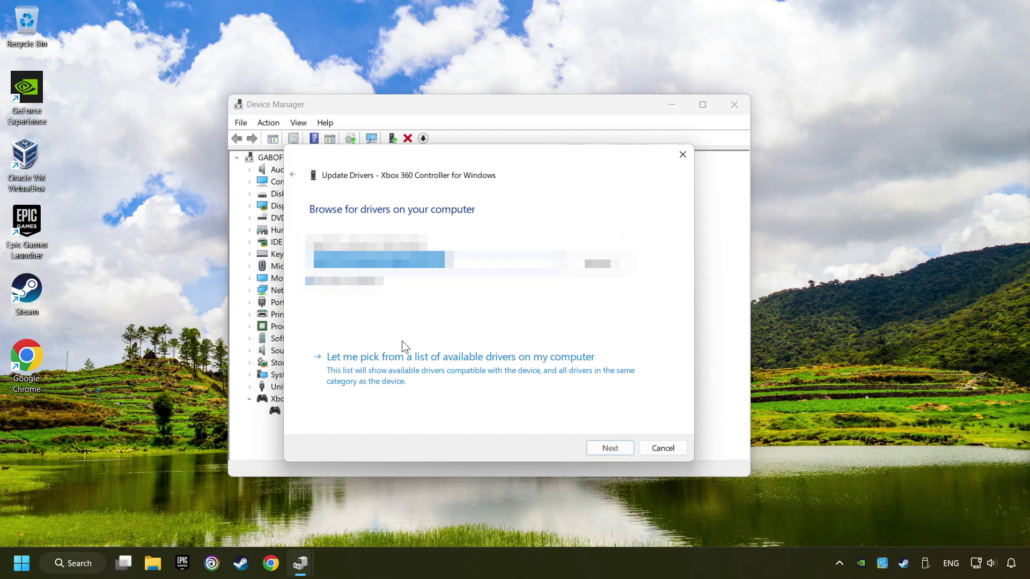
pyautogui.click(474, 365)
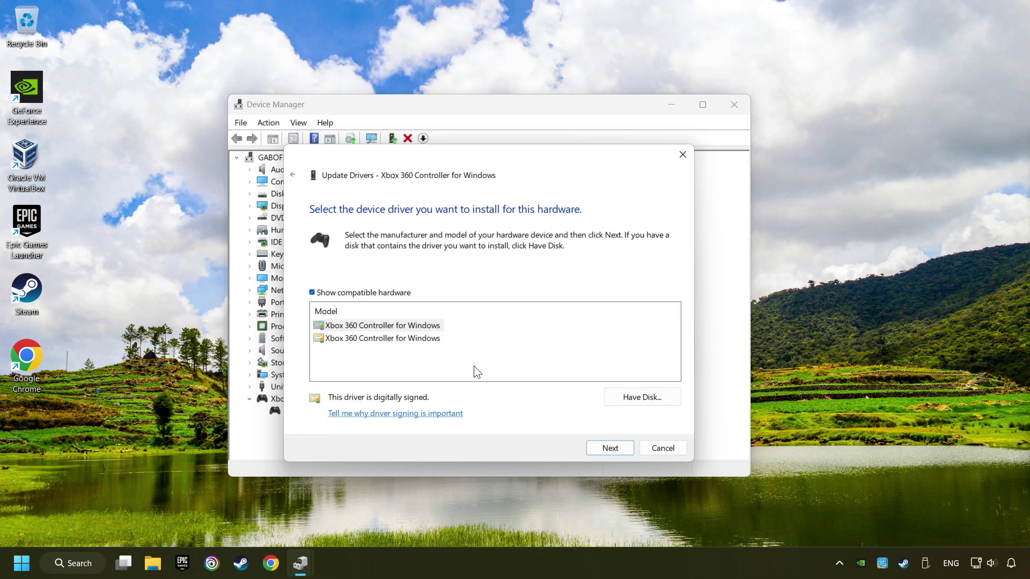
pyautogui.click(338, 331)
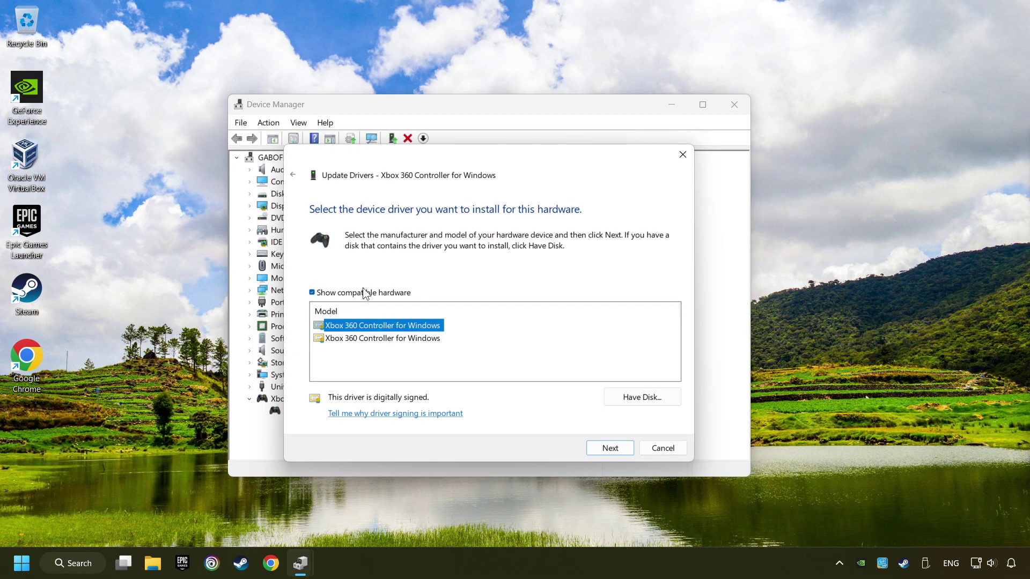
pyautogui.click(616, 451)
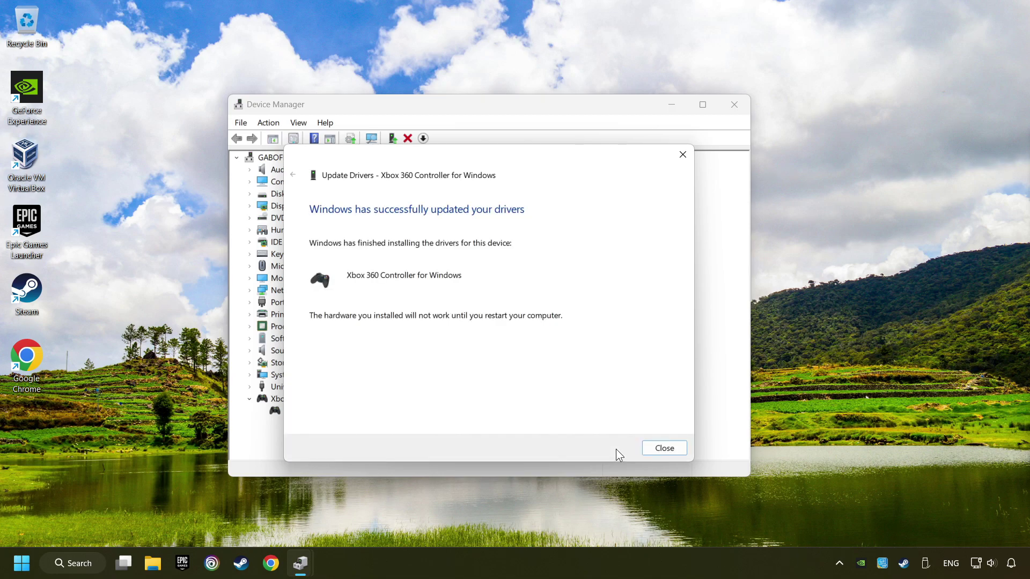
pyautogui.click(674, 454)
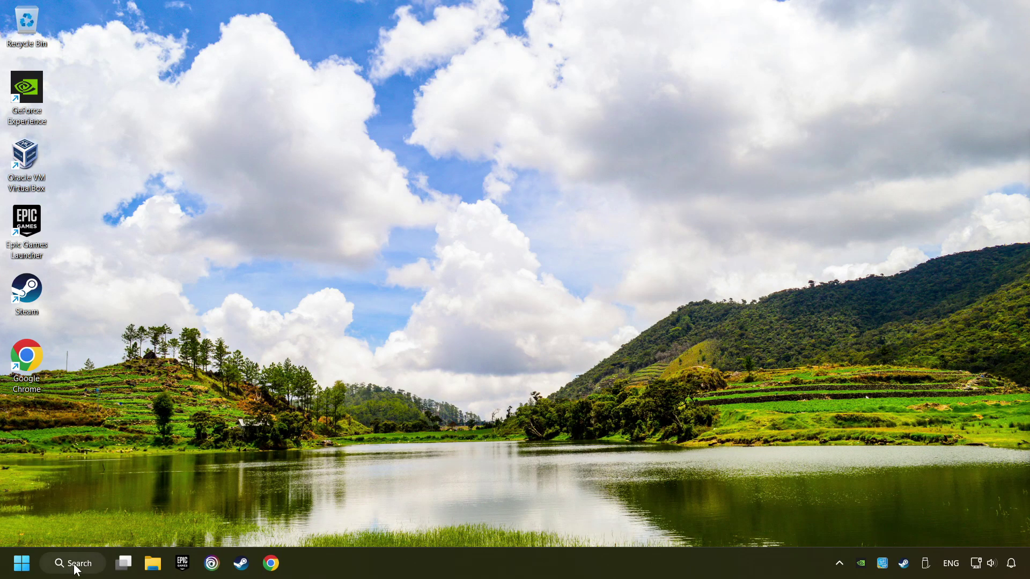
# Reopen Device Manager through a Windows search and move its window away from the desktop icons
pyautogui.click(76, 564)
pyautogui.write('de')
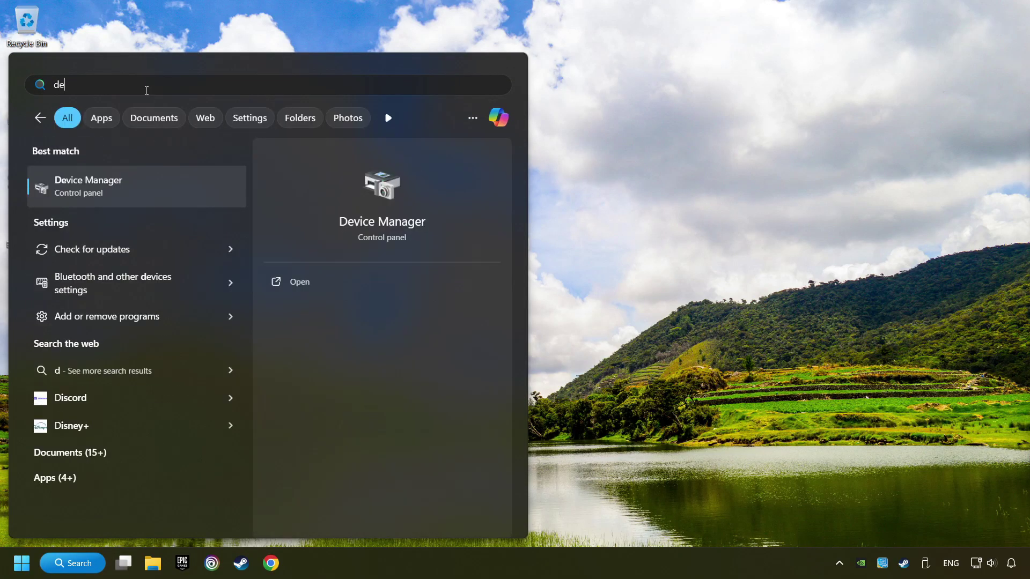
pyautogui.write('vice manager')
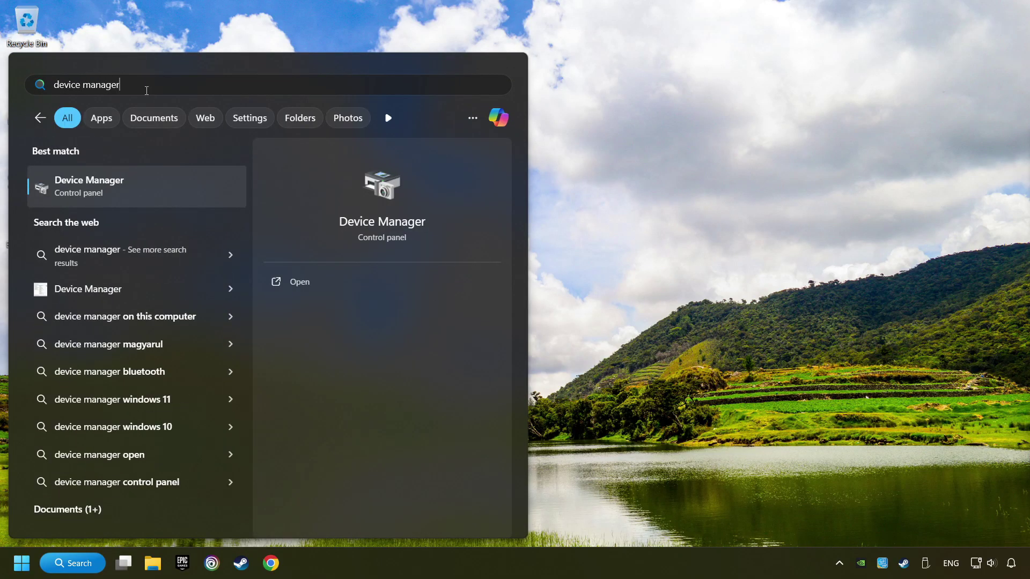
pyautogui.click(207, 187)
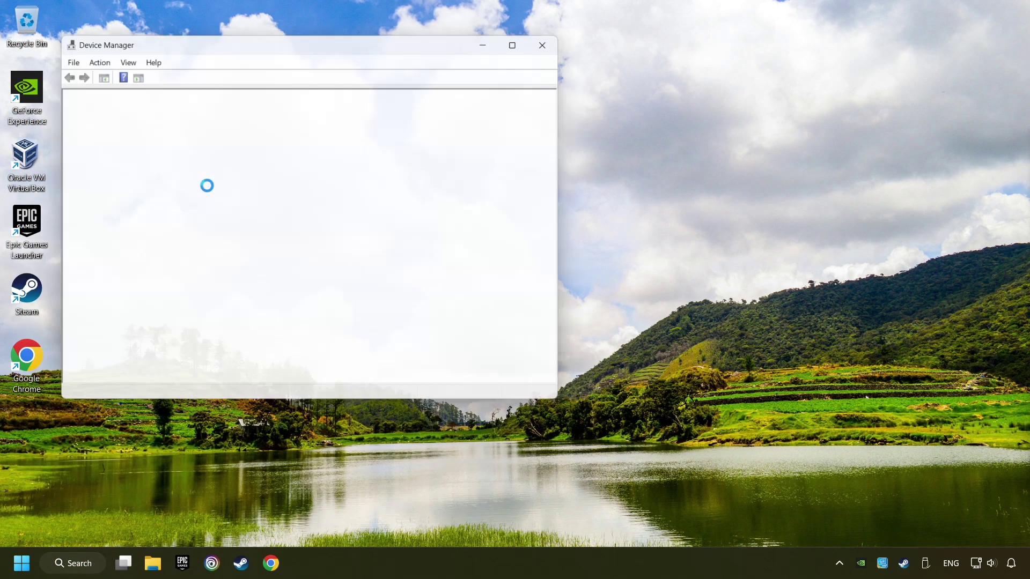
pyautogui.moveTo(235, 44); pyautogui.dragTo(416, 103)
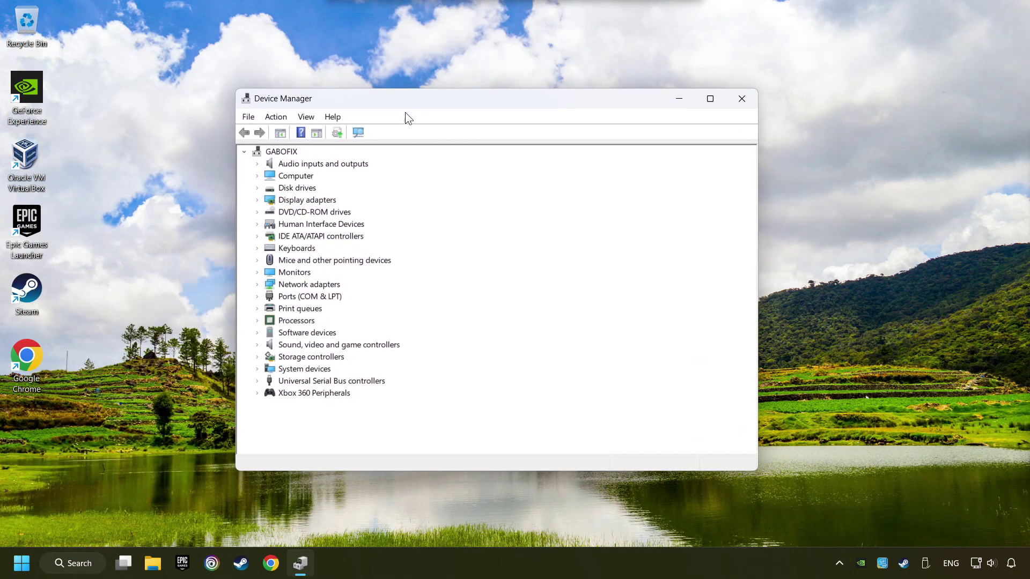
# Stop the computer from turning off the first Generic USB Hub to save power, then close Device Manager
pyautogui.click(283, 382)
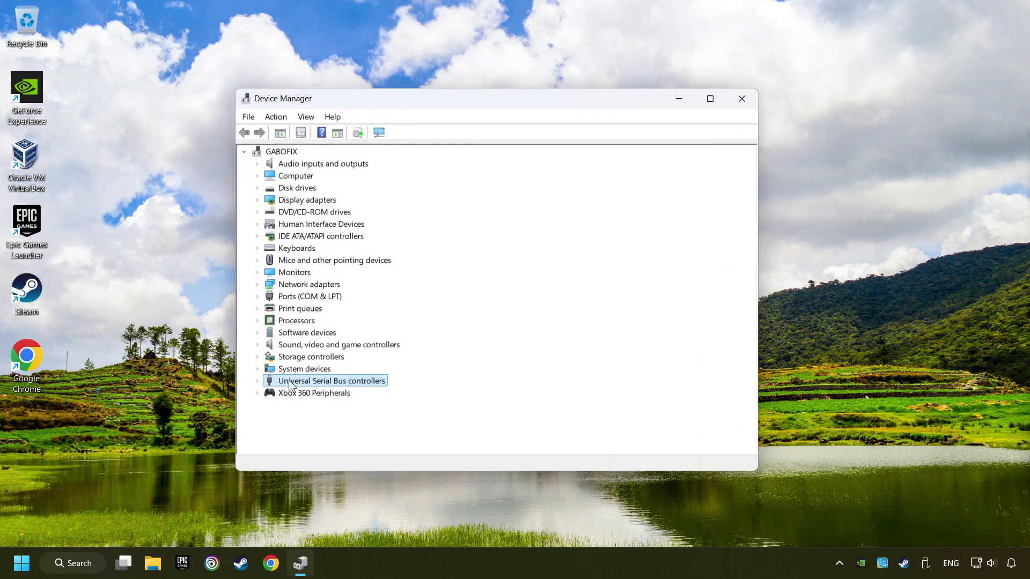
pyautogui.click(257, 380)
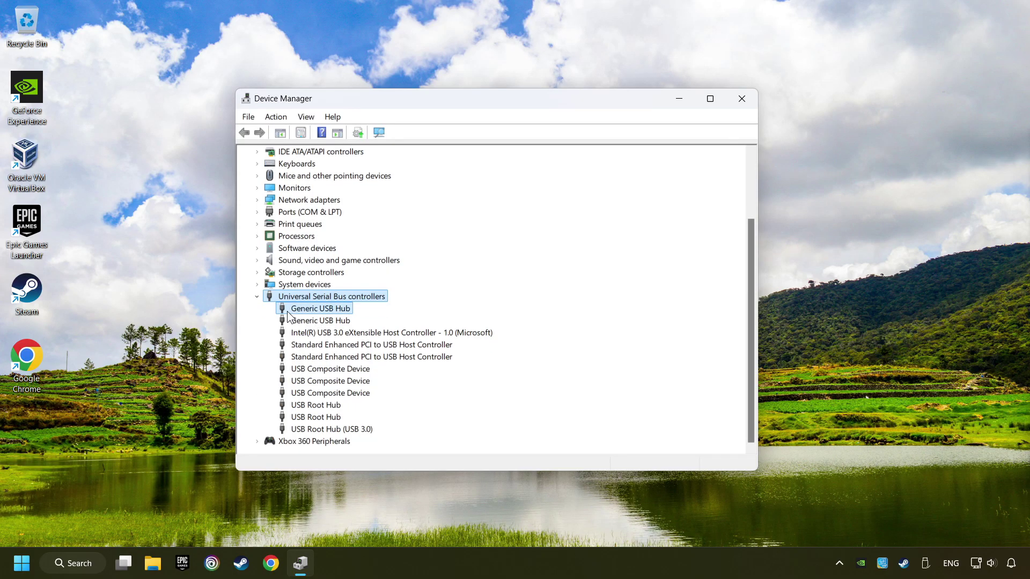
pyautogui.click(294, 310)
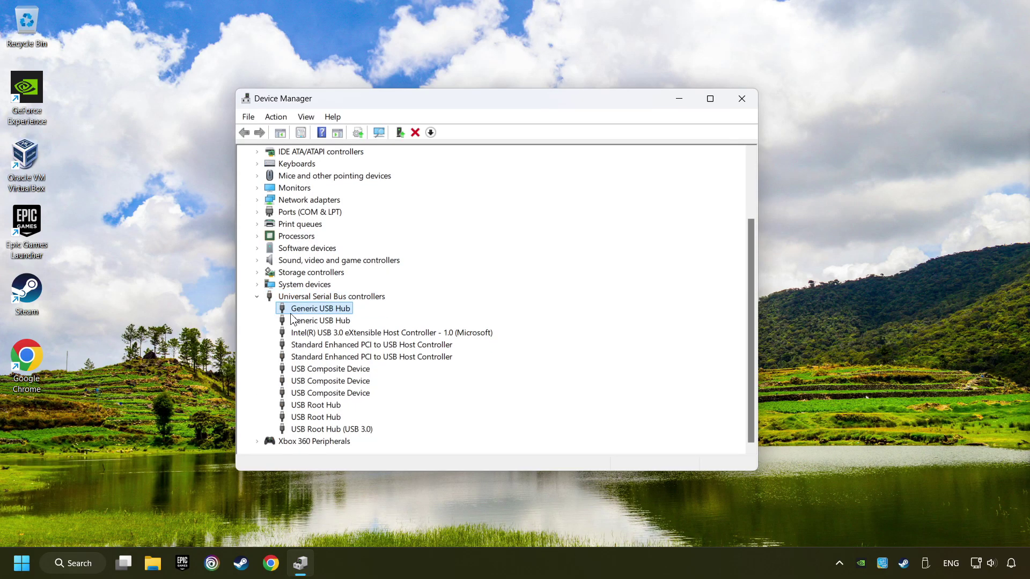
pyautogui.rightClick(350, 309)
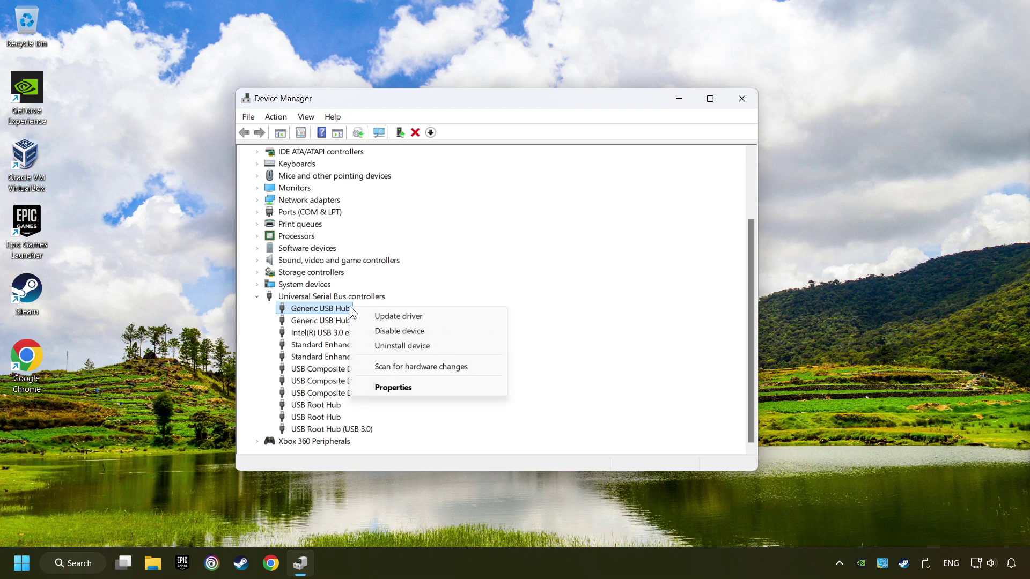
pyautogui.click(414, 388)
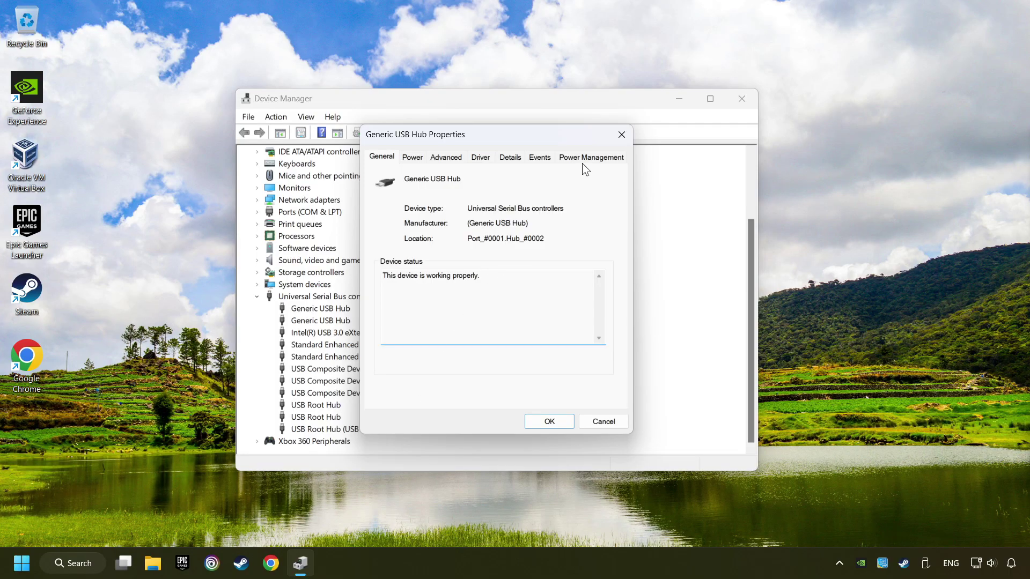
pyautogui.click(600, 159)
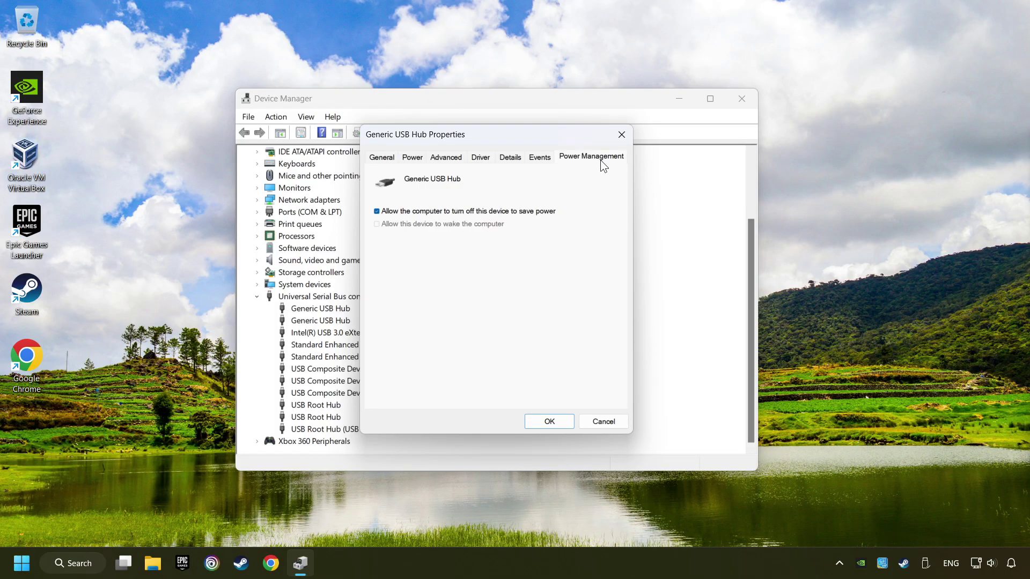
pyautogui.click(377, 211)
pyautogui.click(554, 421)
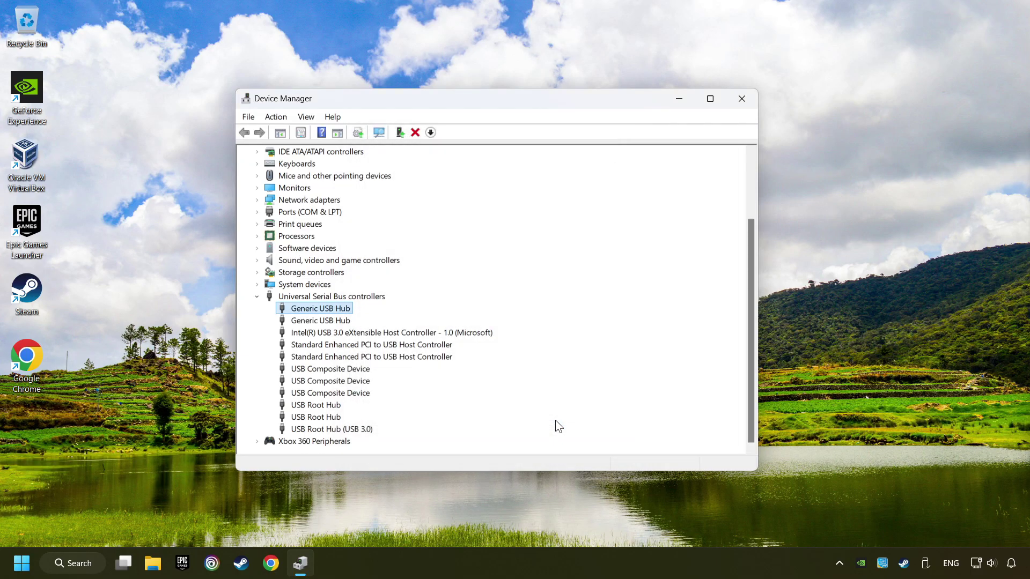
pyautogui.click(742, 99)
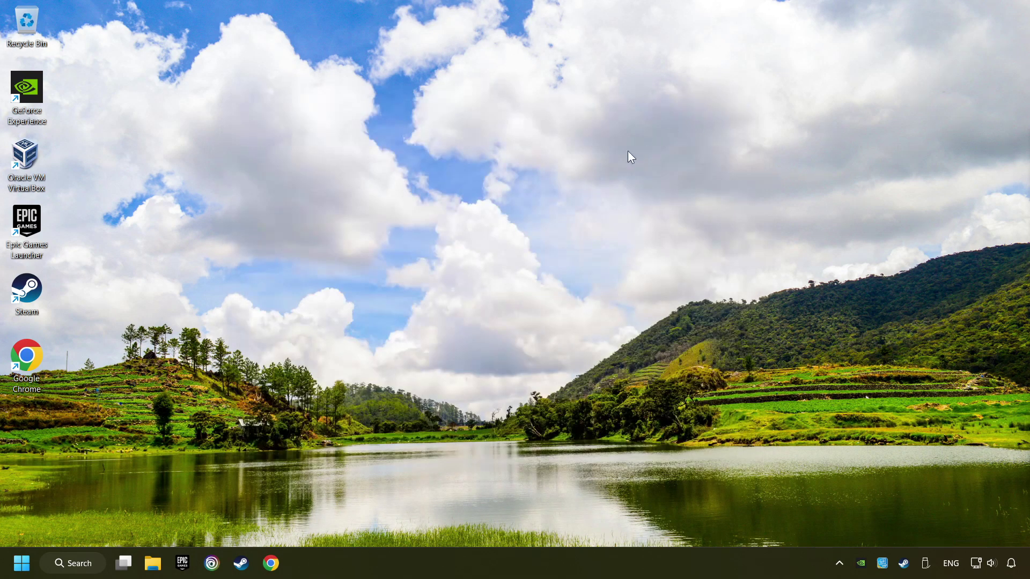
# Search Windows for "controllers", open the USB game controllers setup and move its window to the middle of the desktop
pyautogui.click(75, 563)
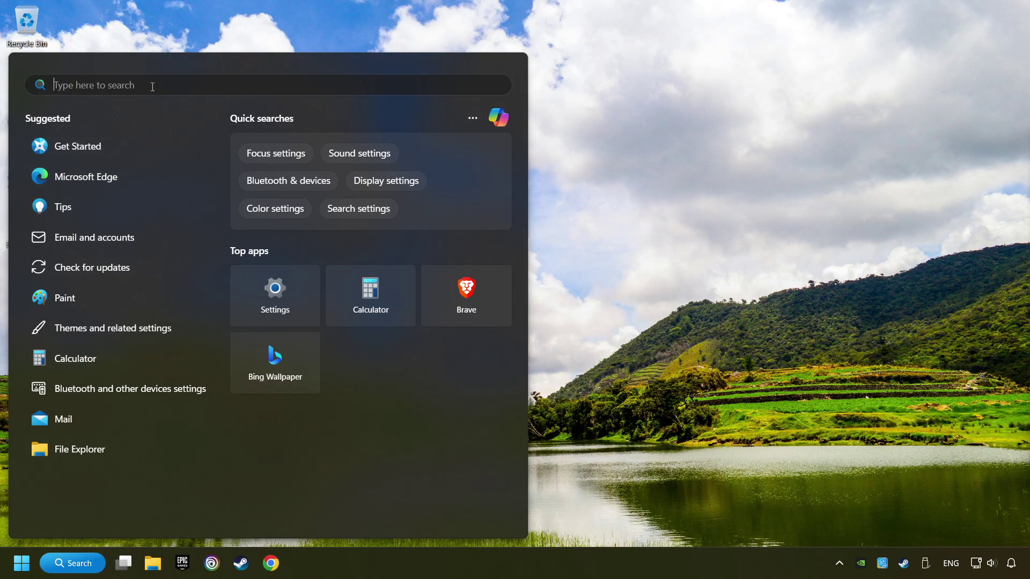
pyautogui.write('controlle')
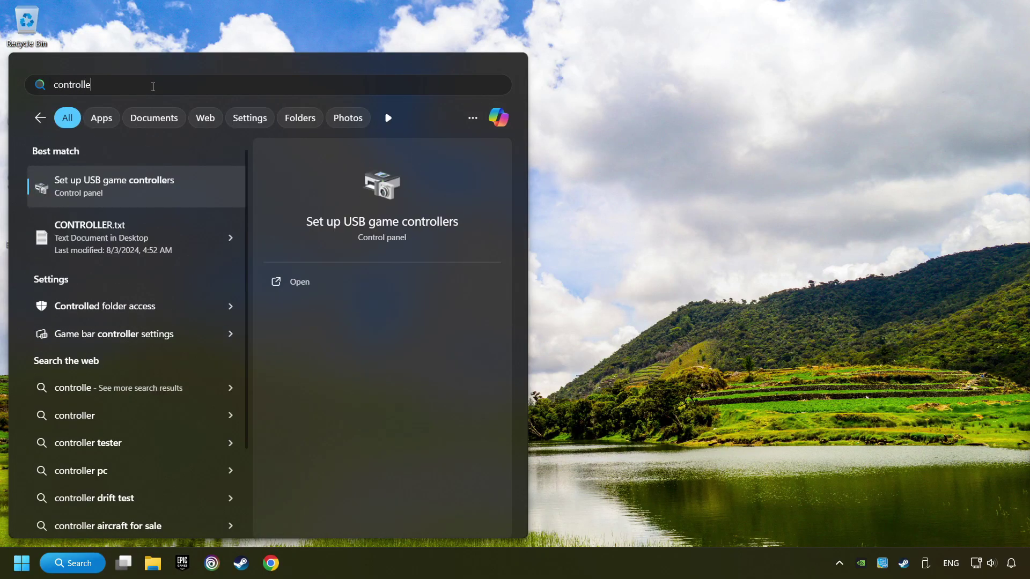
pyautogui.write('rs')
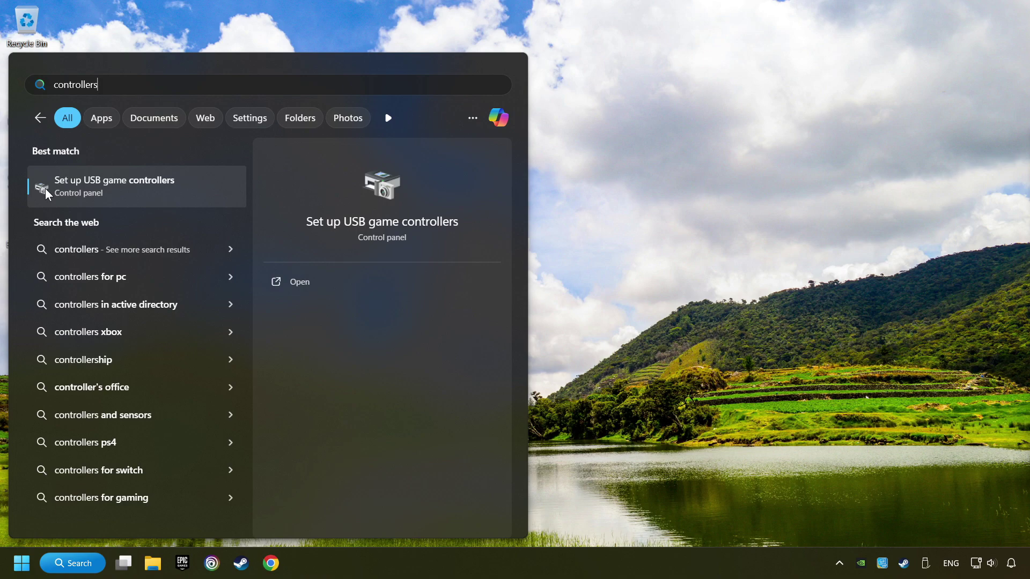
pyautogui.click(215, 187)
pyautogui.moveTo(214, 127); pyautogui.dragTo(470, 178)
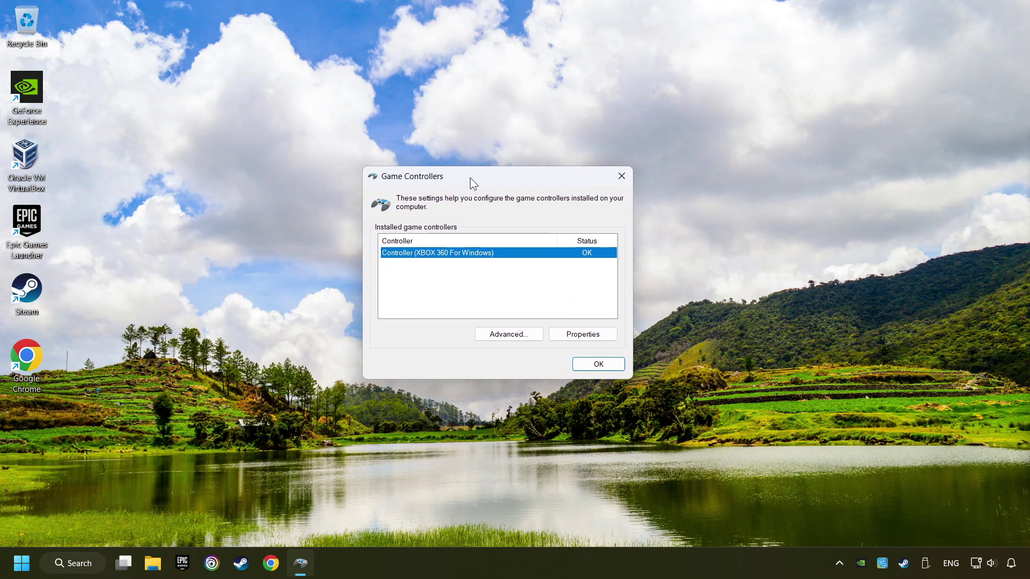
# Open the properties of the listed XBOX 360 controller and reset its calibration to default
pyautogui.click(597, 336)
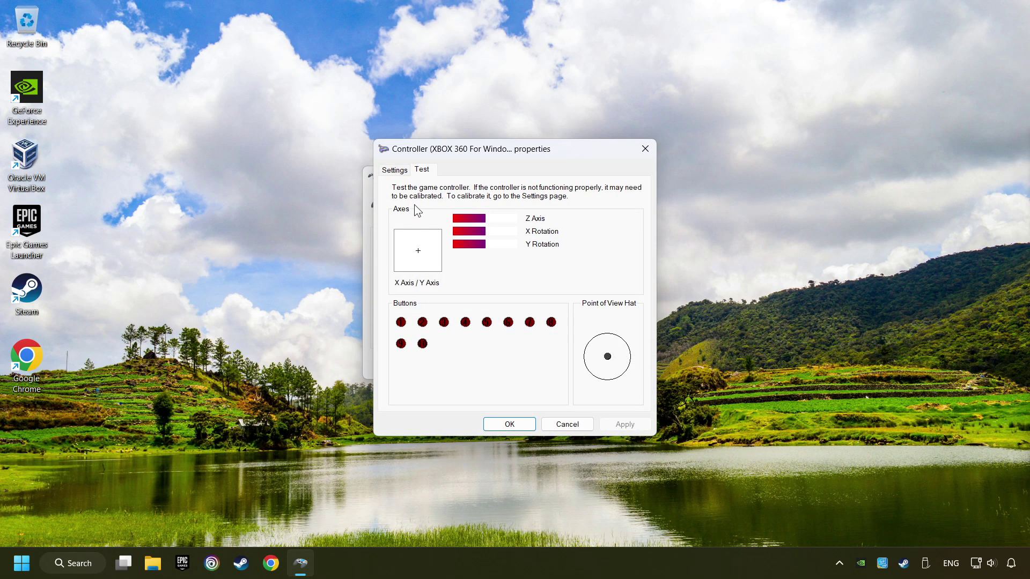
pyautogui.click(396, 171)
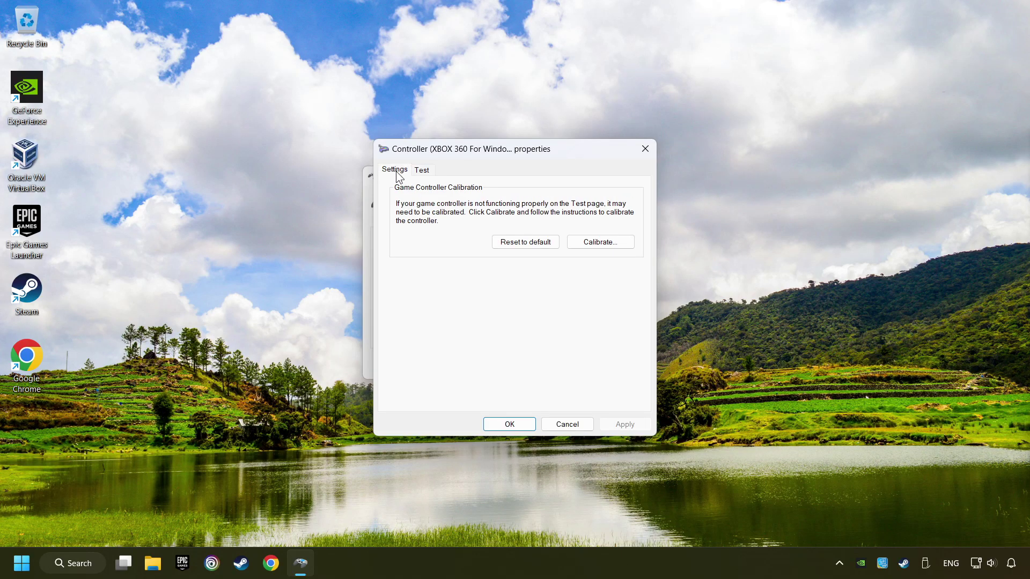
pyautogui.click(523, 246)
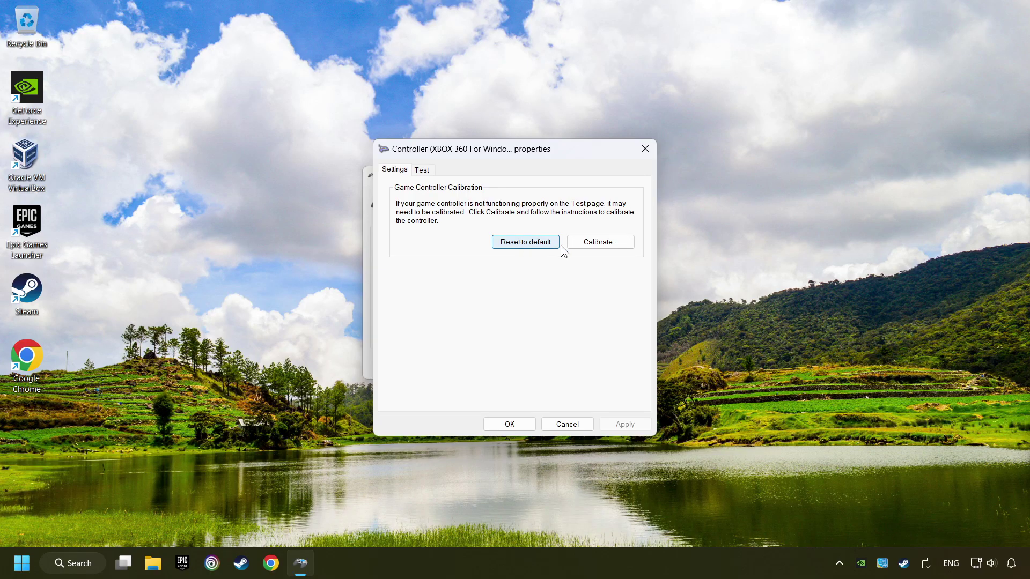
# Calibrate the controller's axes with the calibration wizard, save and apply the result, and close the Game Controllers setup
pyautogui.click(604, 246)
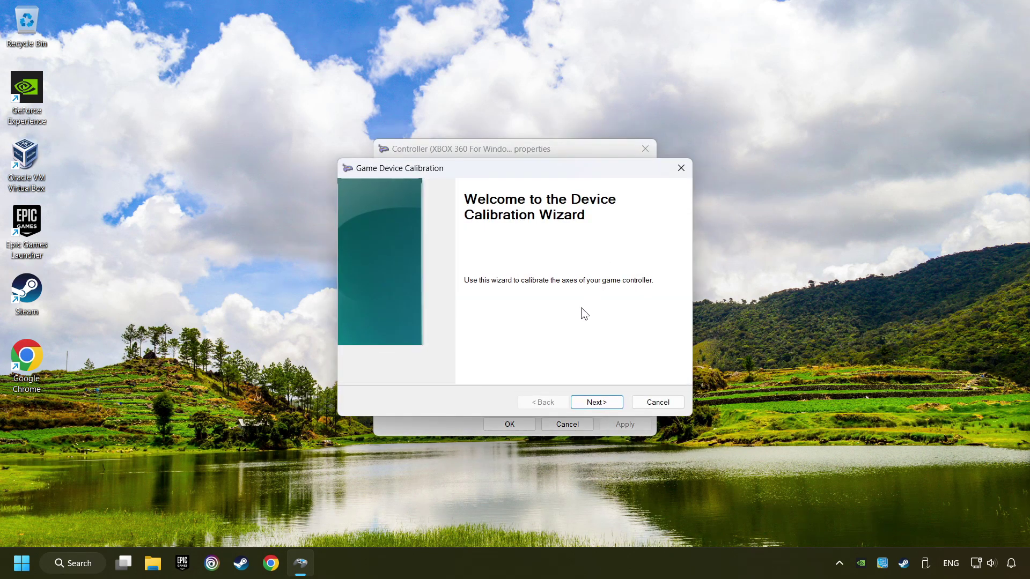
pyautogui.click(597, 403)
pyautogui.click(597, 403)
pyautogui.click(597, 403)
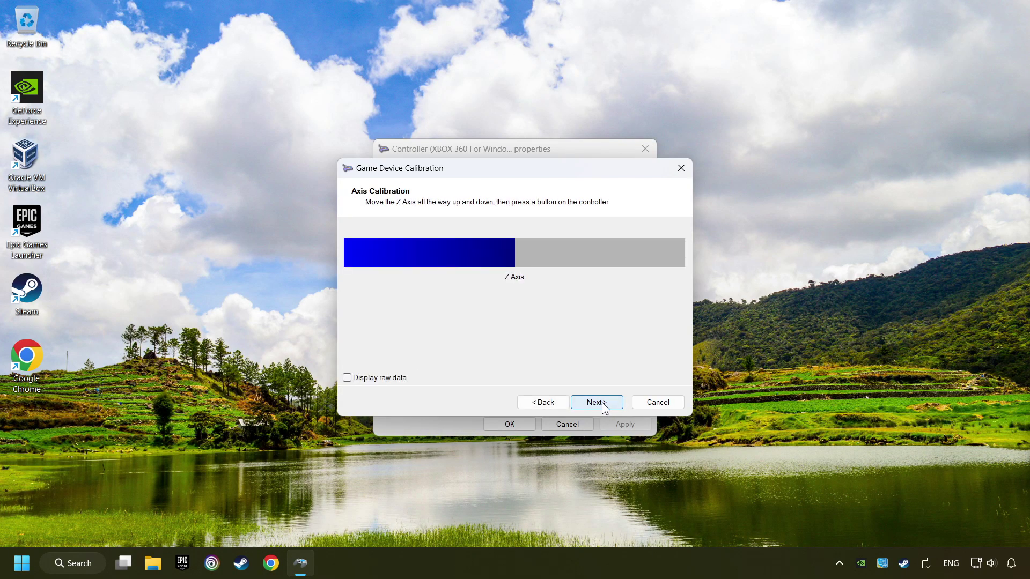
pyautogui.click(601, 403)
pyautogui.click(601, 403)
pyautogui.click(602, 403)
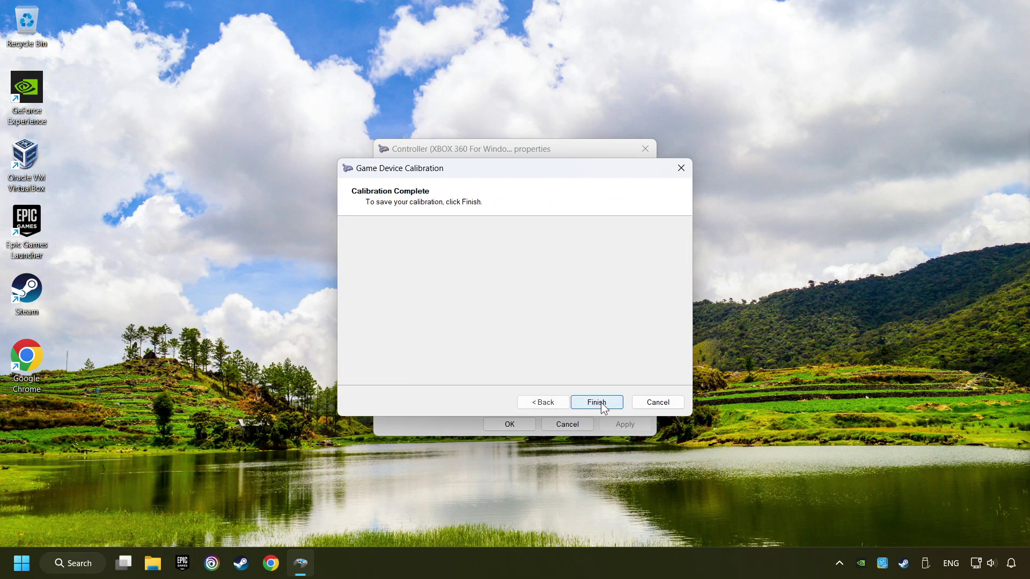
pyautogui.click(598, 403)
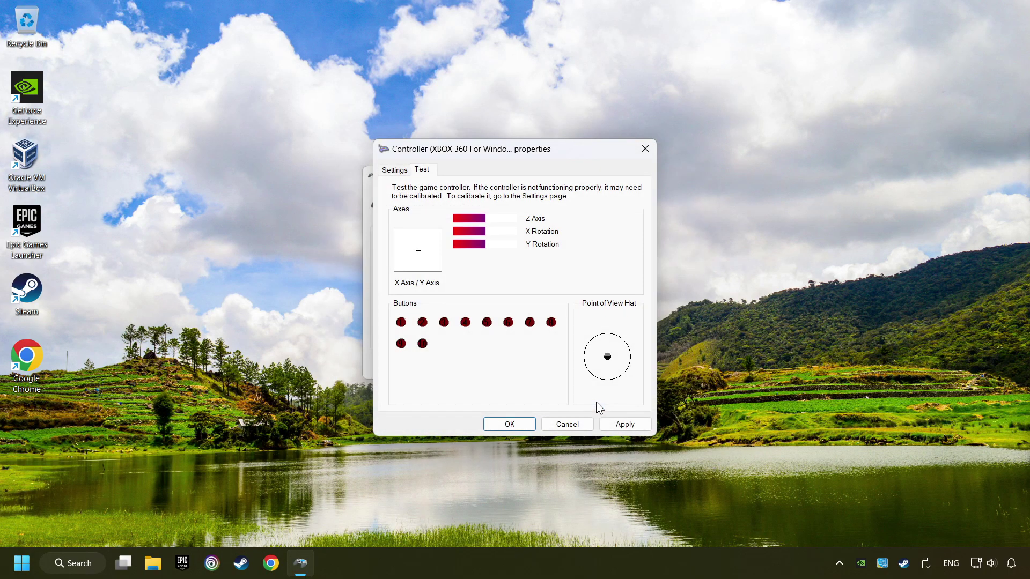
pyautogui.click(624, 424)
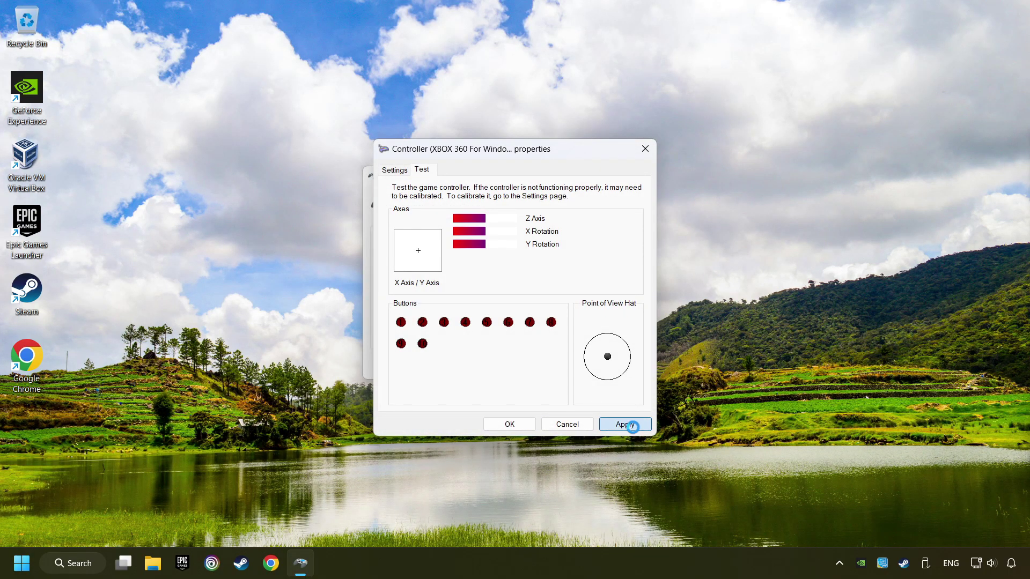
pyautogui.click(506, 425)
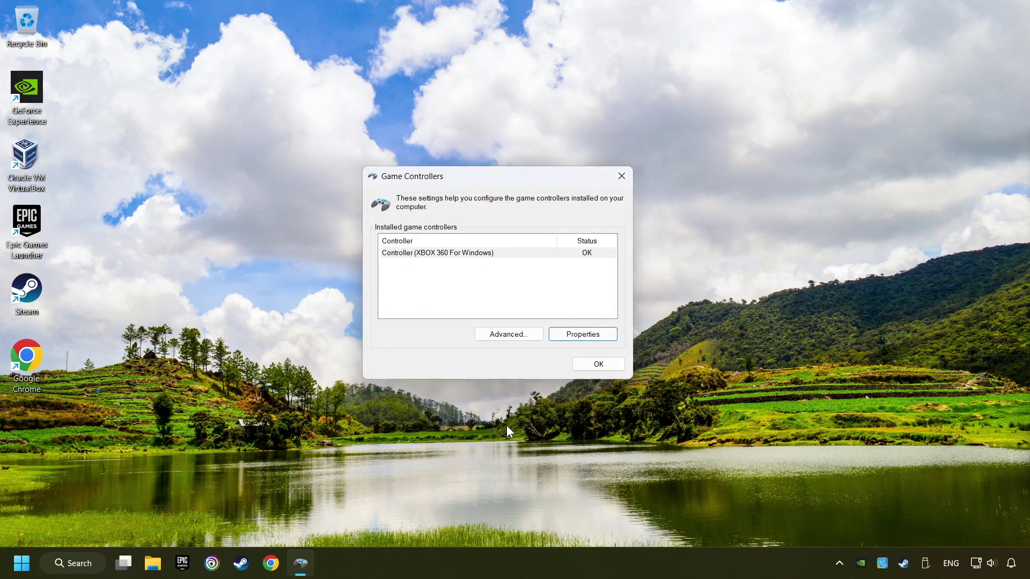
pyautogui.click(594, 364)
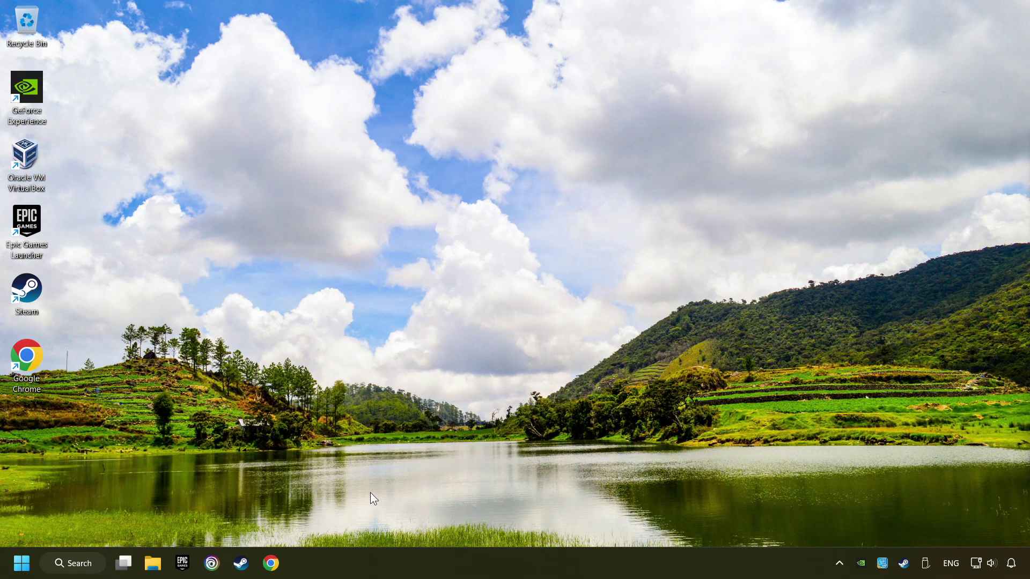
# Switch to Steam and open the Controller page of its settings
pyautogui.click(242, 562)
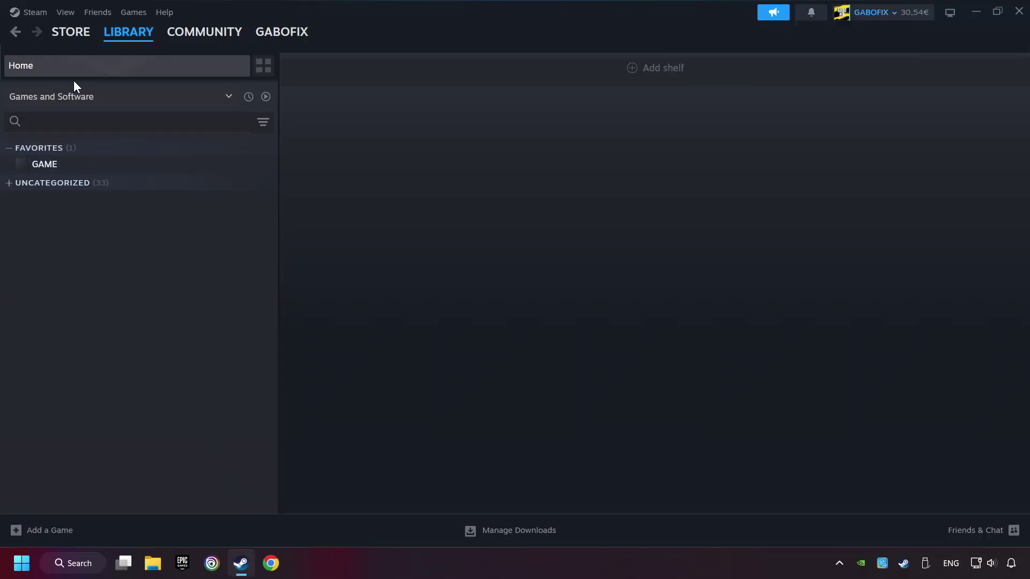
pyautogui.click(40, 19)
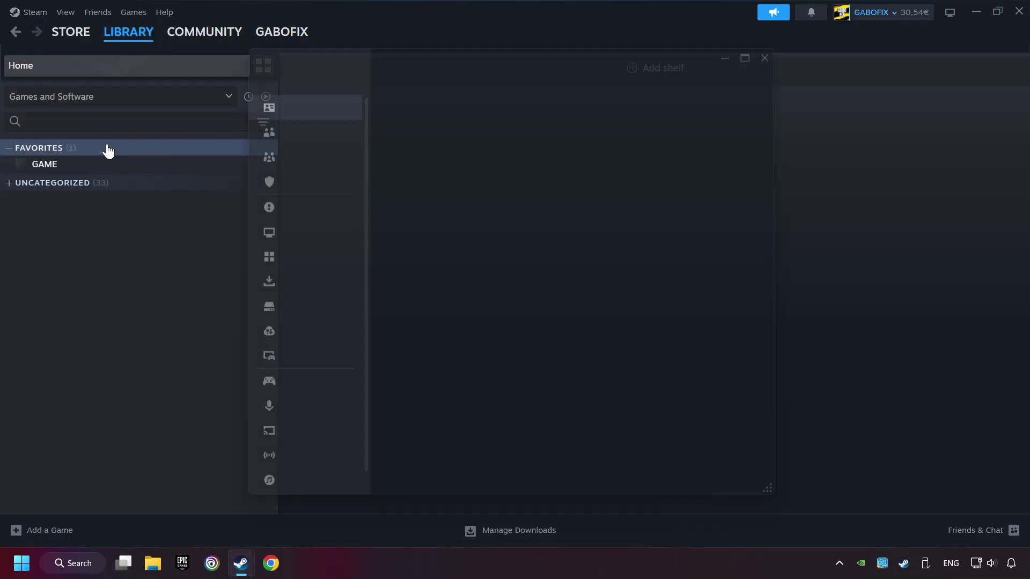
pyautogui.scroll(-1, 295, 322)
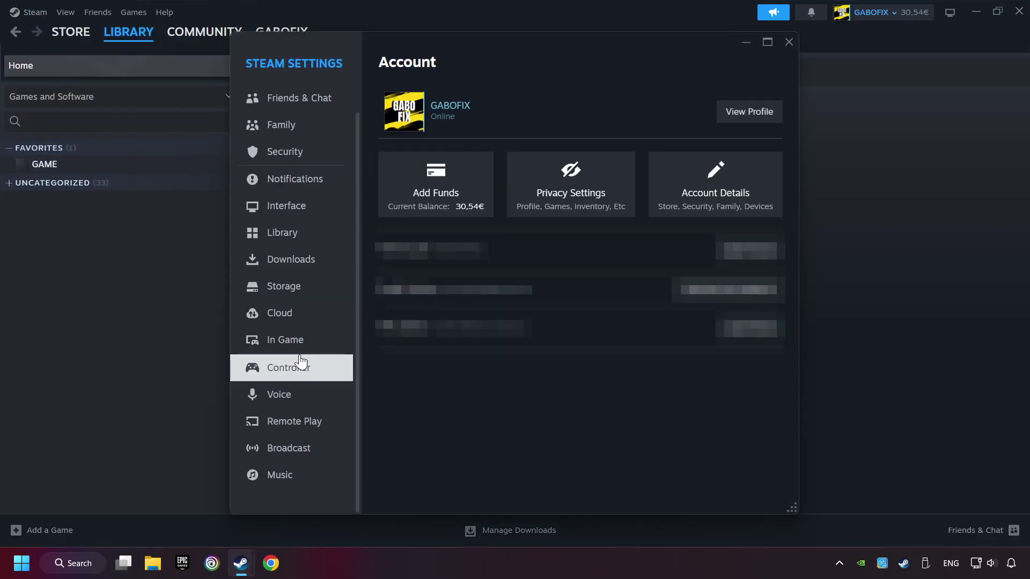
pyautogui.click(340, 374)
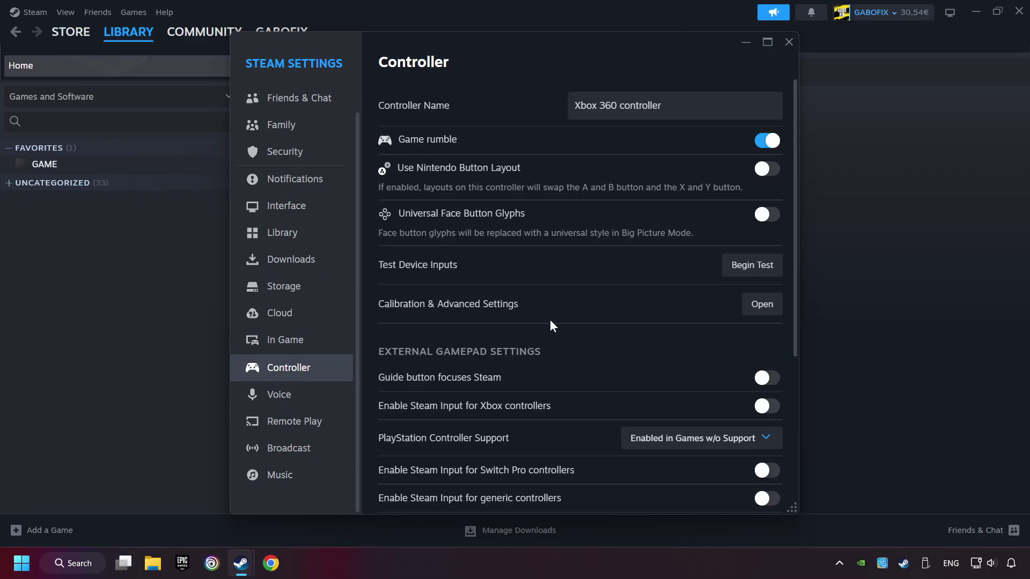
# Enable Steam Input for Xbox, Switch Pro and generic controllers, set PlayStation support to Enabled in Games w/o Support, and close the settings
pyautogui.scroll(-5, 552, 322)
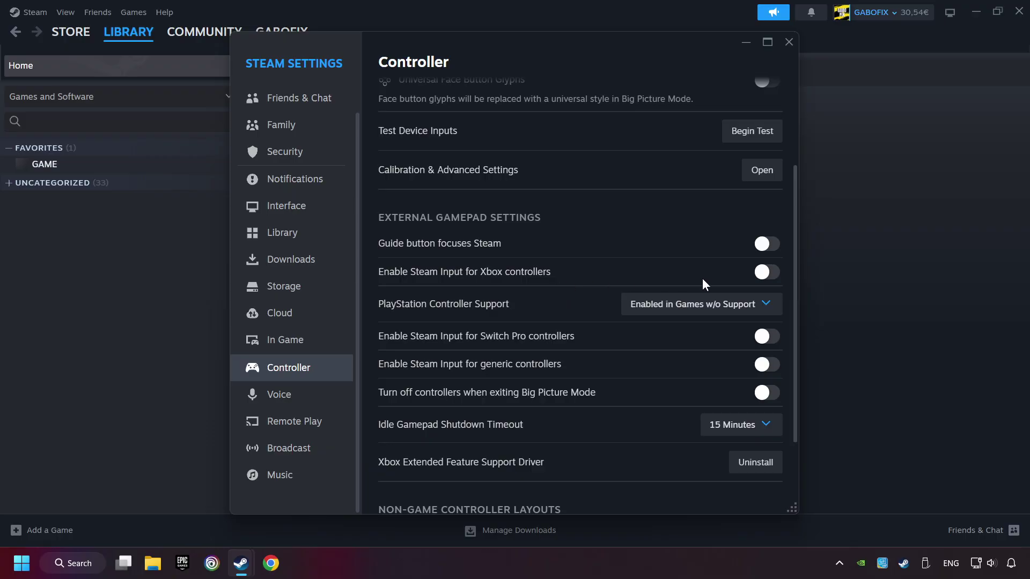
pyautogui.click(766, 273)
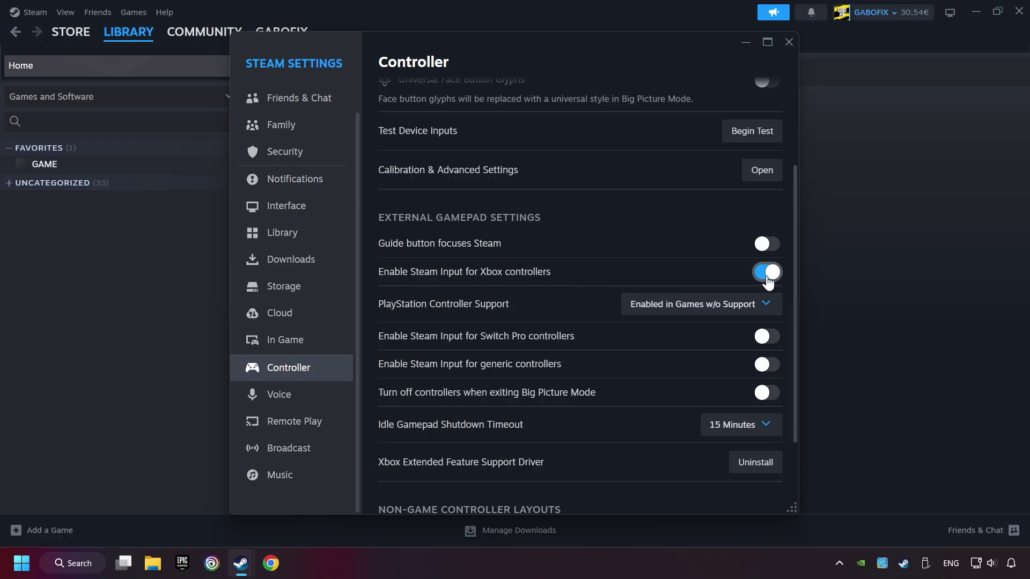
pyautogui.click(742, 305)
pyautogui.click(719, 363)
pyautogui.click(768, 338)
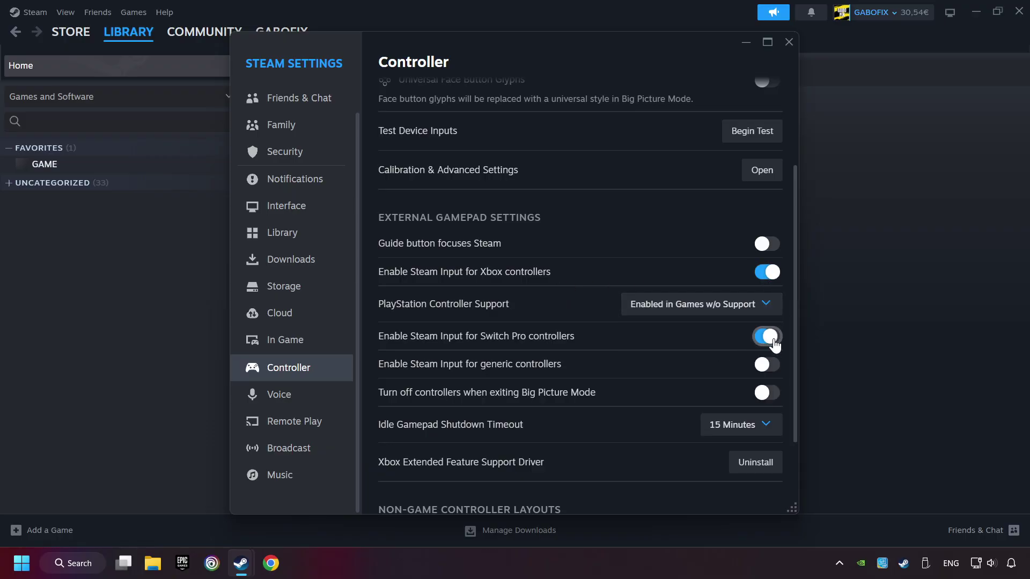
pyautogui.click(772, 365)
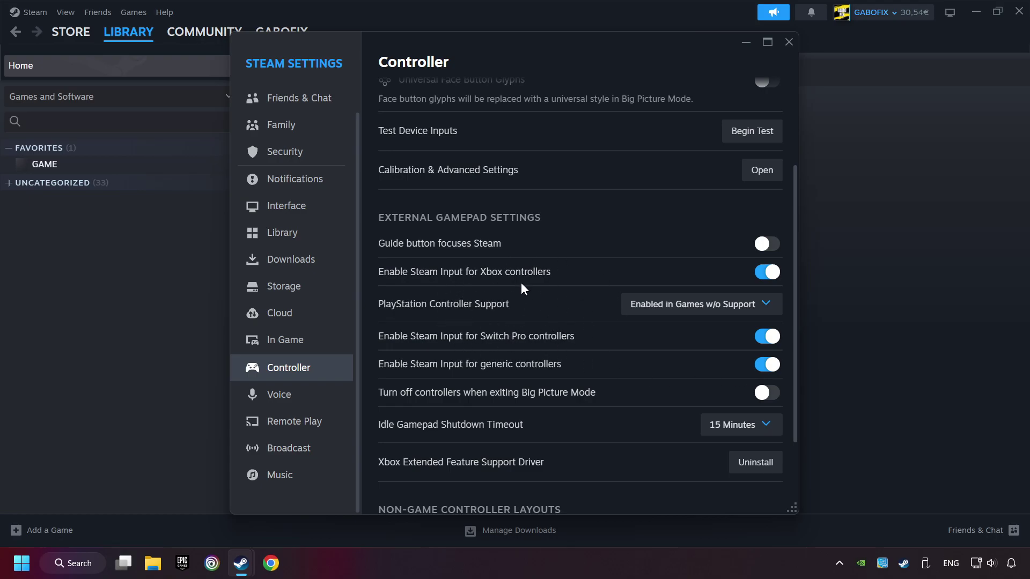
pyautogui.click(791, 46)
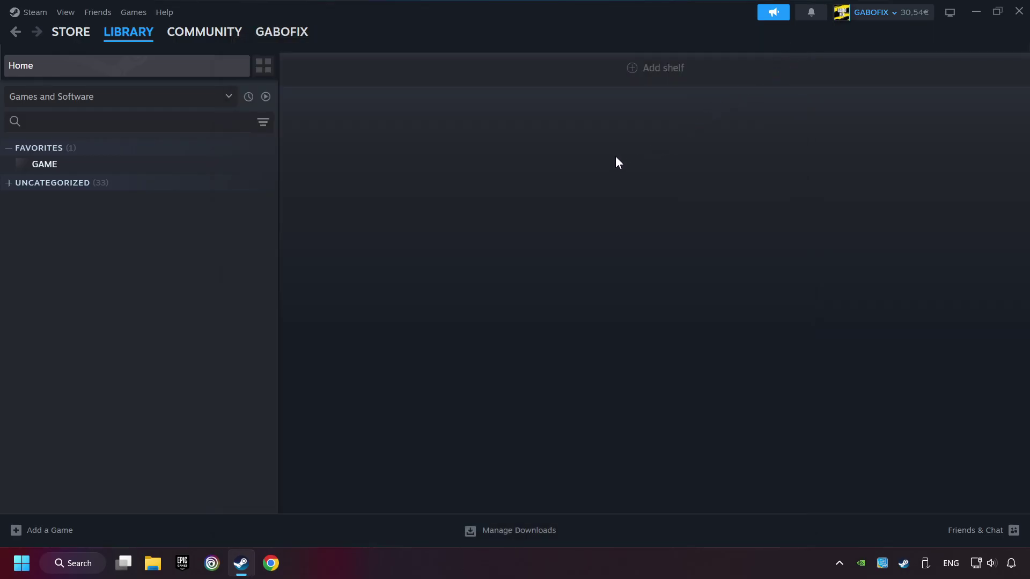
pyautogui.click(50, 534)
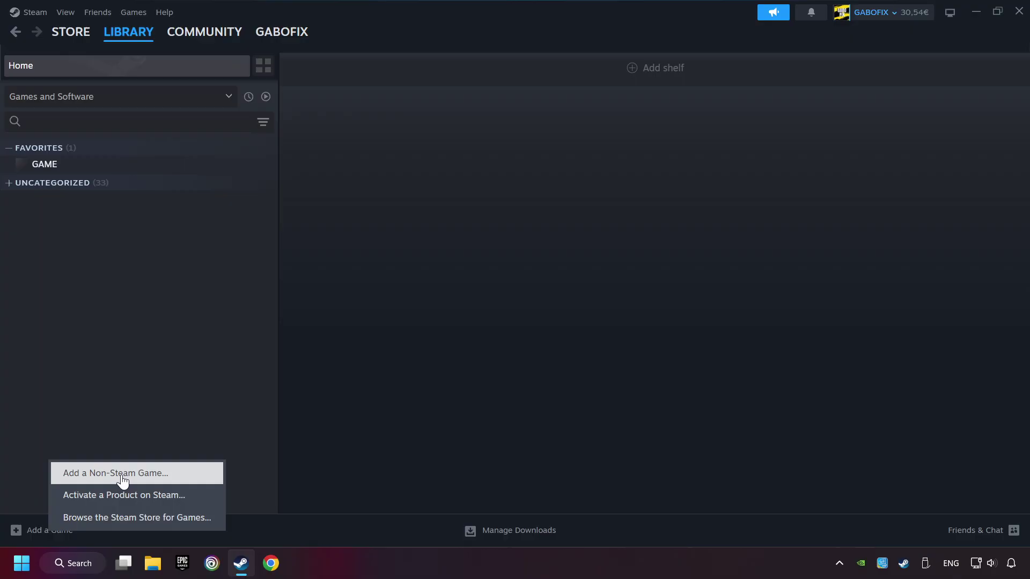
pyautogui.click(182, 474)
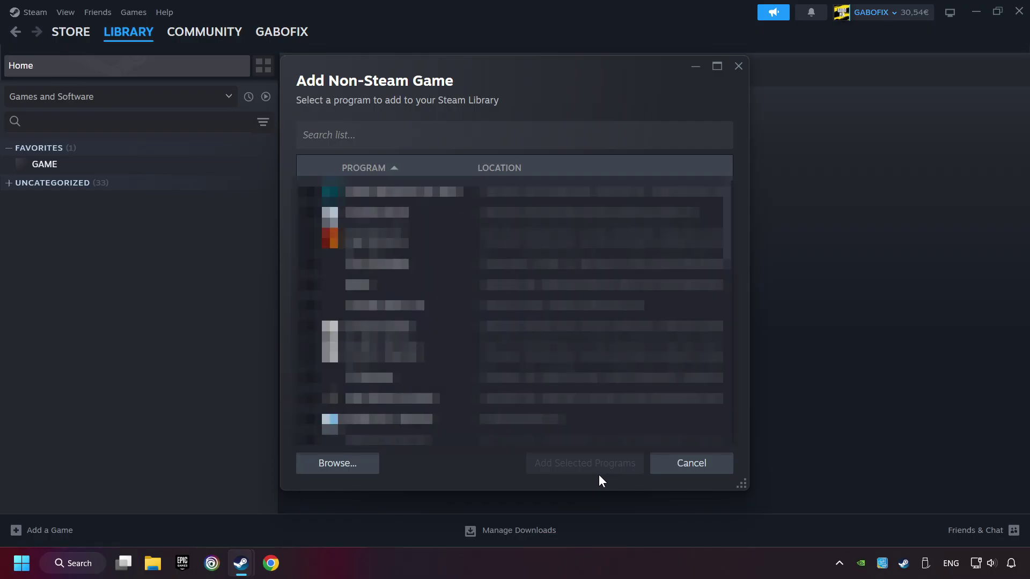
pyautogui.click(659, 470)
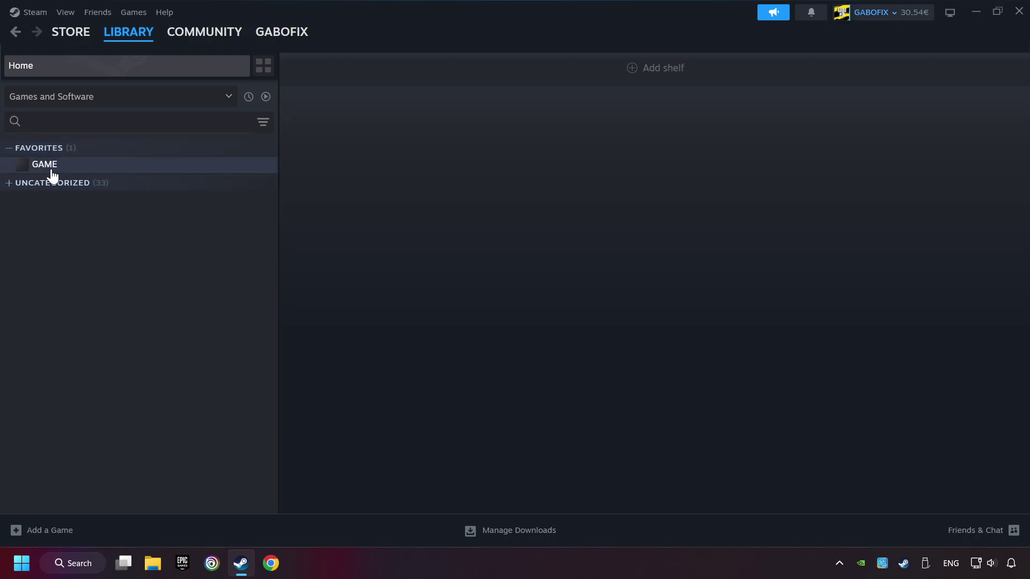
# Open the controller settings of GAME from the library favorites and choose the Gamepad template as its layout
pyautogui.click(118, 172)
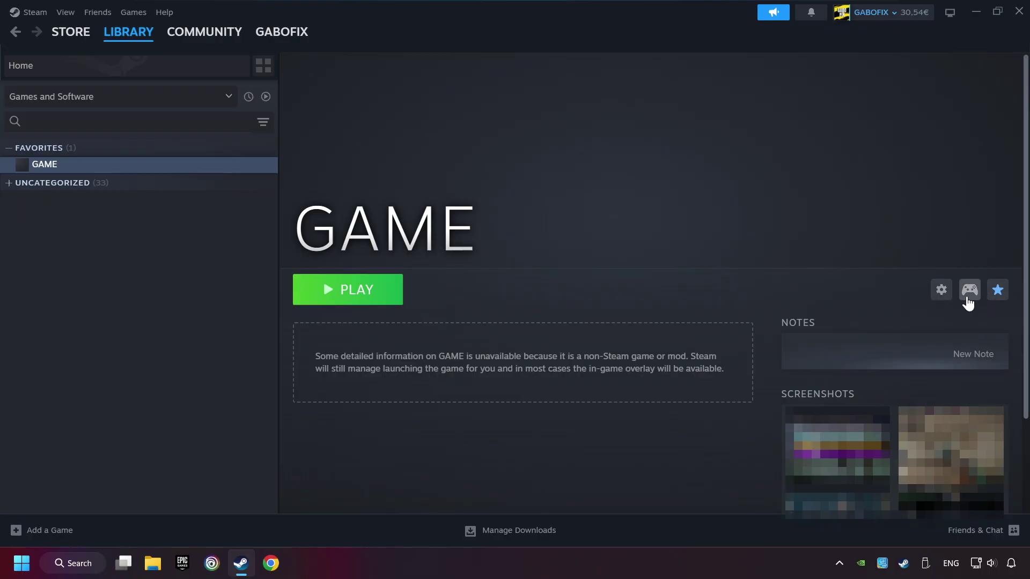
pyautogui.click(969, 290)
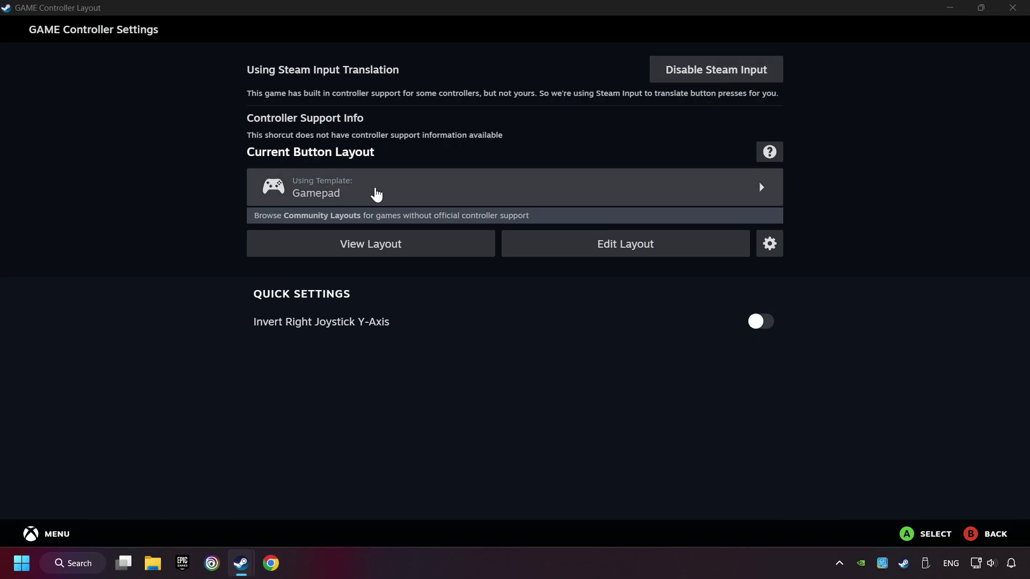
pyautogui.click(407, 197)
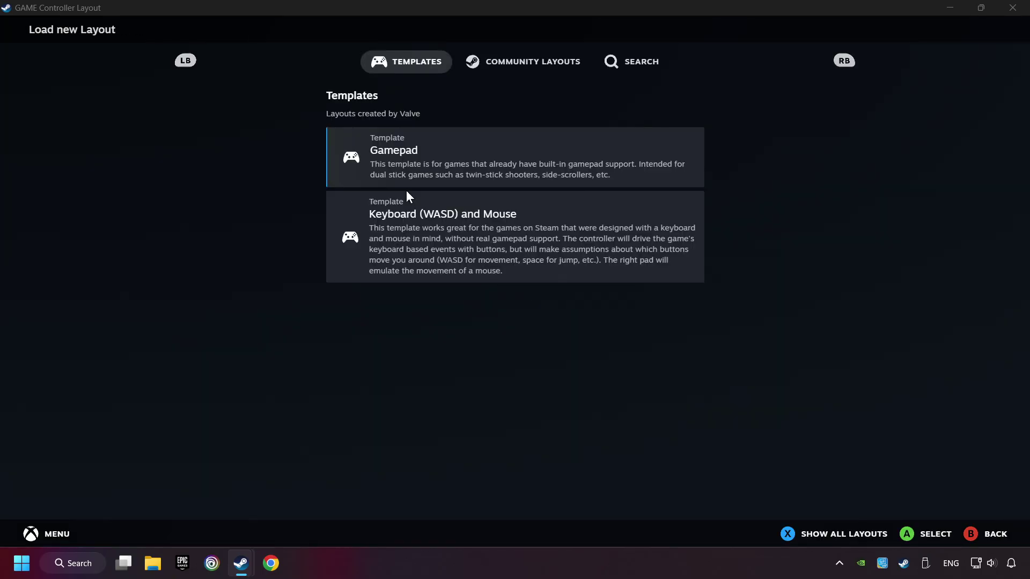
pyautogui.click(456, 154)
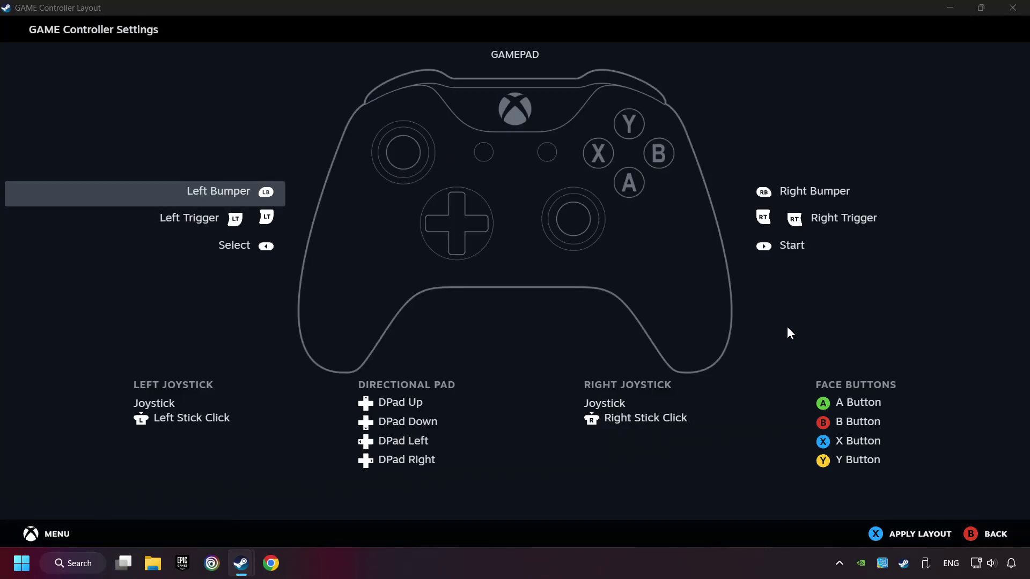
# Examine the Gamepad layout's assignments for buttons, DPad, triggers and joysticks, then preview the layout
pyautogui.click(801, 189)
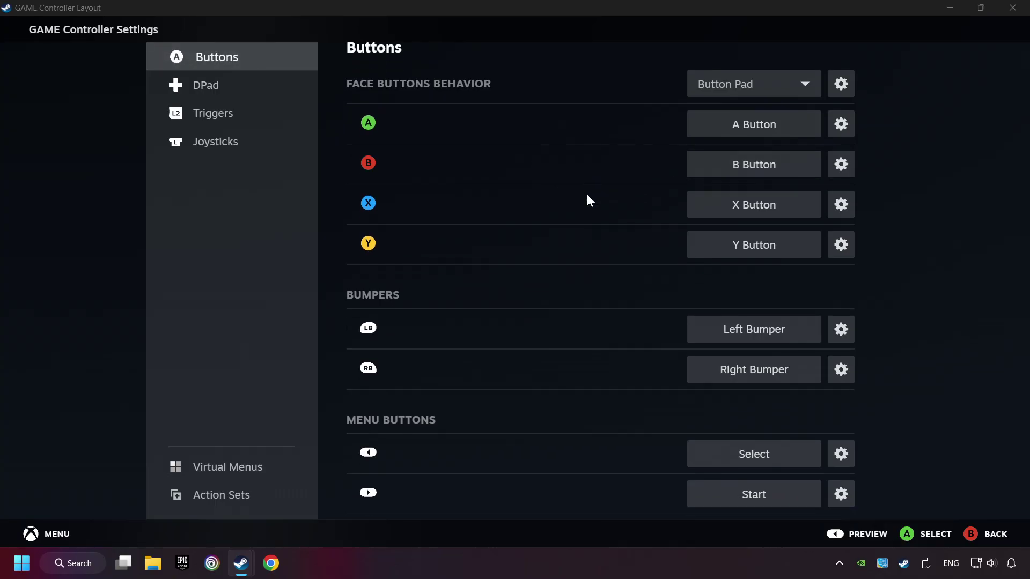
pyautogui.click(206, 98)
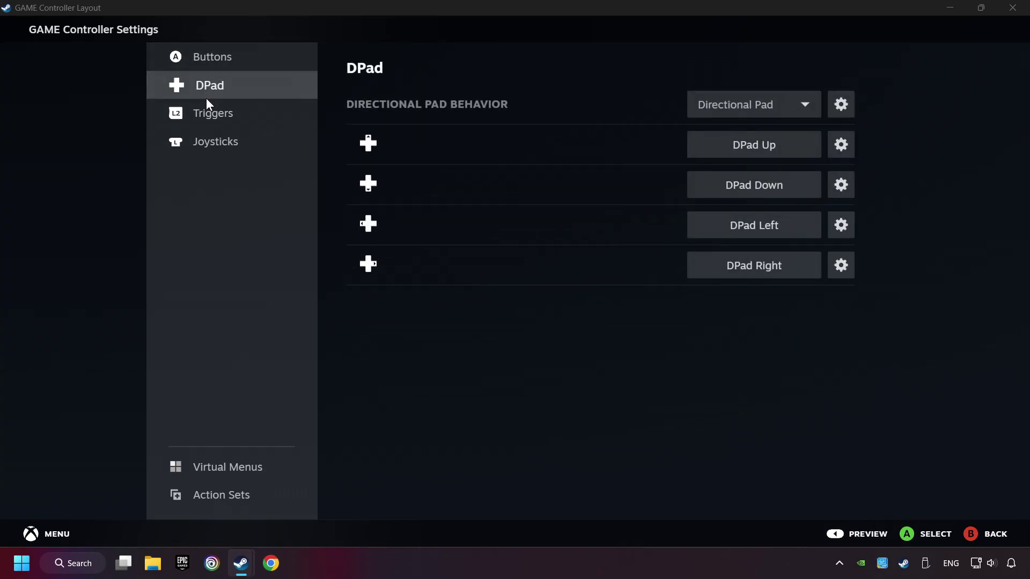
pyautogui.click(230, 113)
pyautogui.click(236, 140)
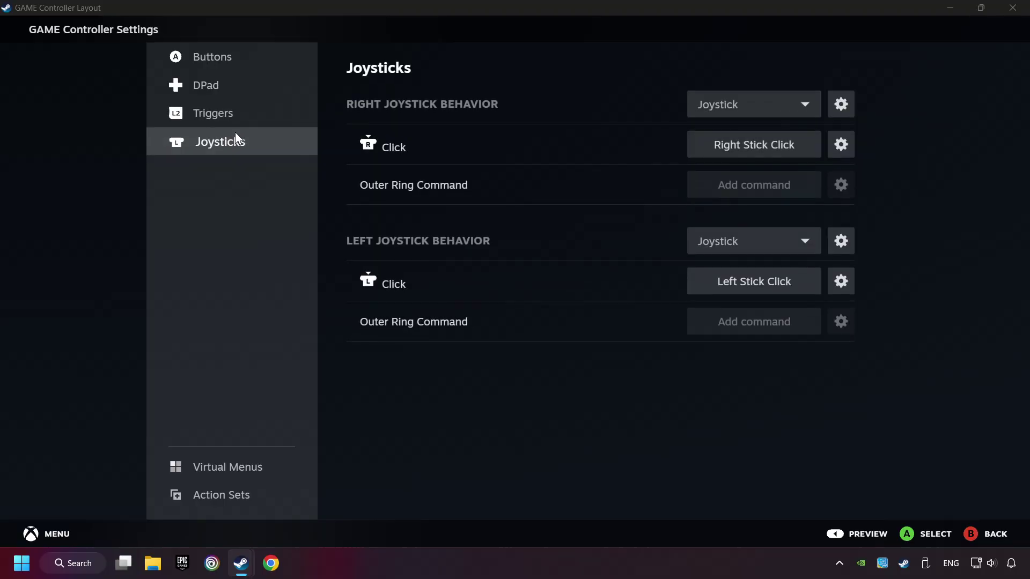
pyautogui.click(278, 69)
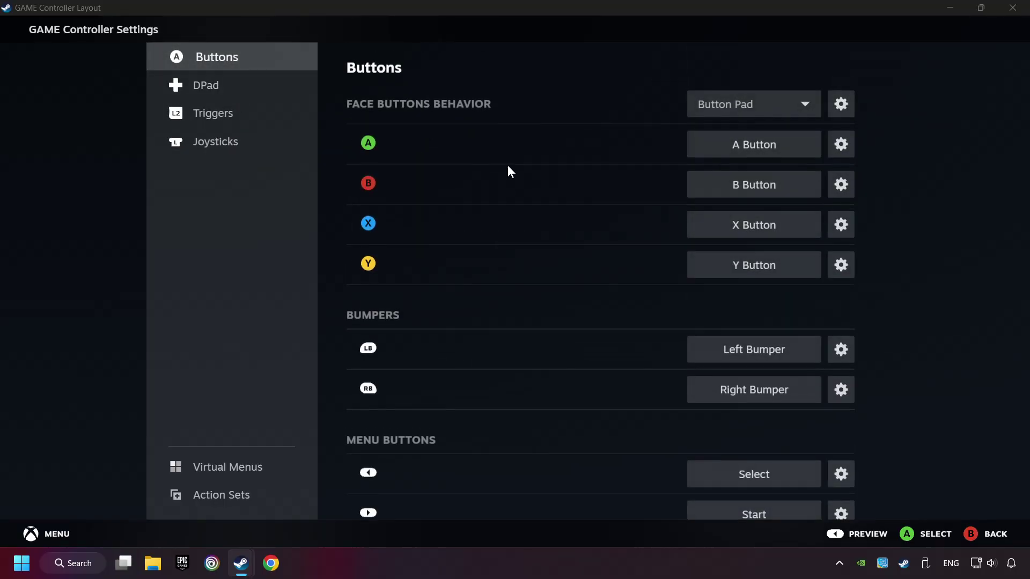
pyautogui.click(858, 533)
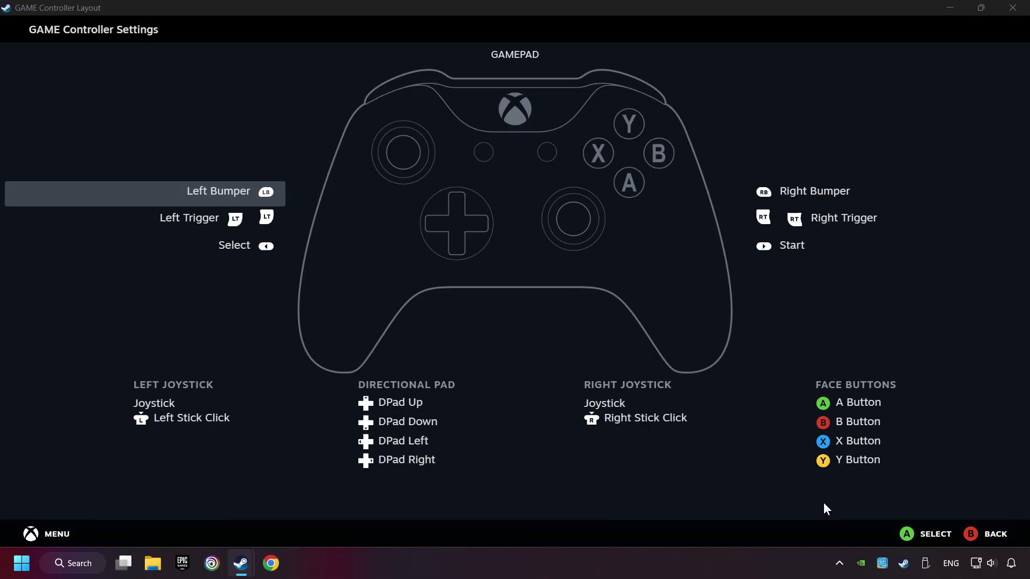
pyautogui.click(989, 535)
# Apply the Gamepad layout to GAME and return to its library page
pyautogui.click(890, 535)
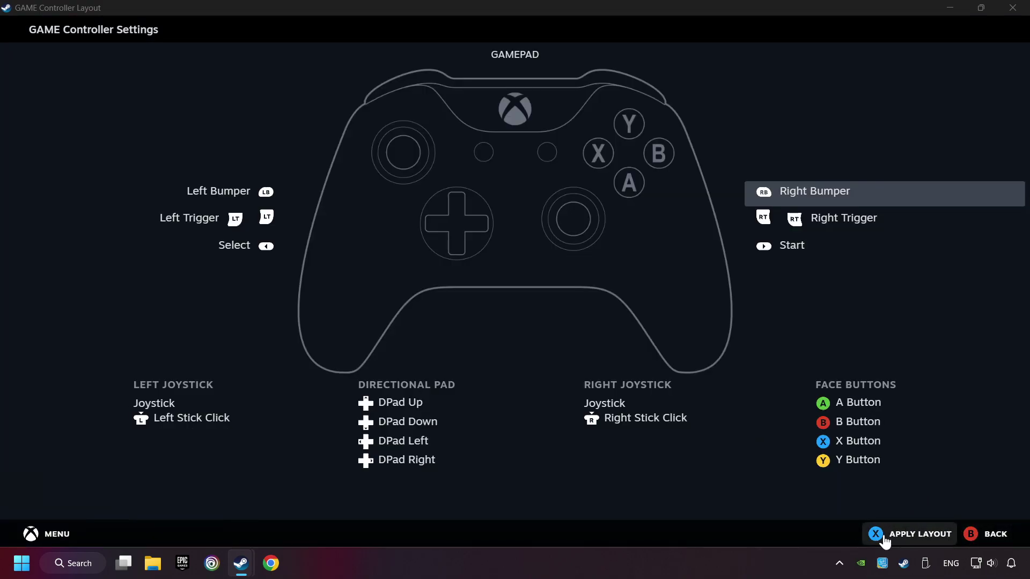
pyautogui.click(915, 539)
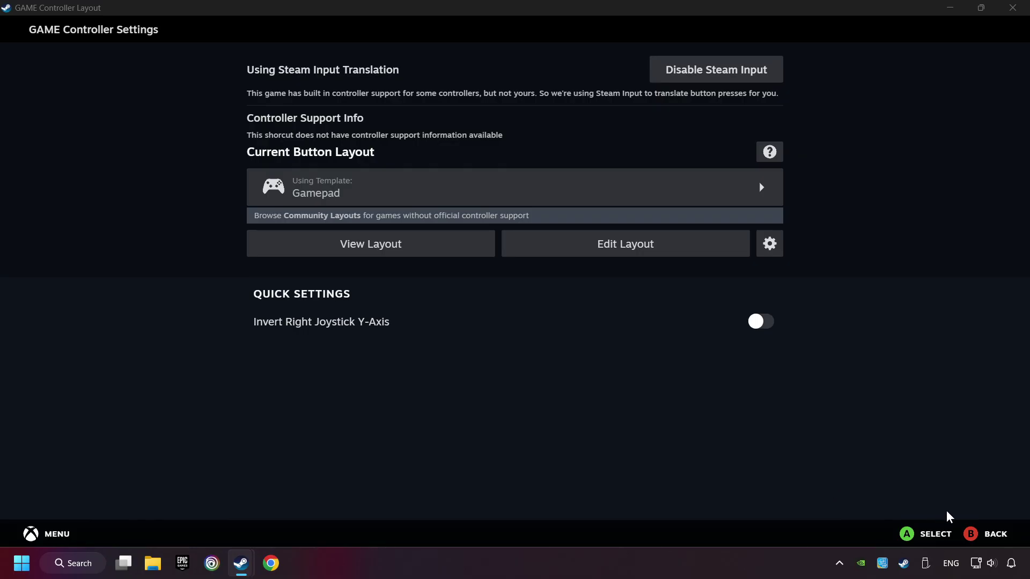
pyautogui.click(966, 538)
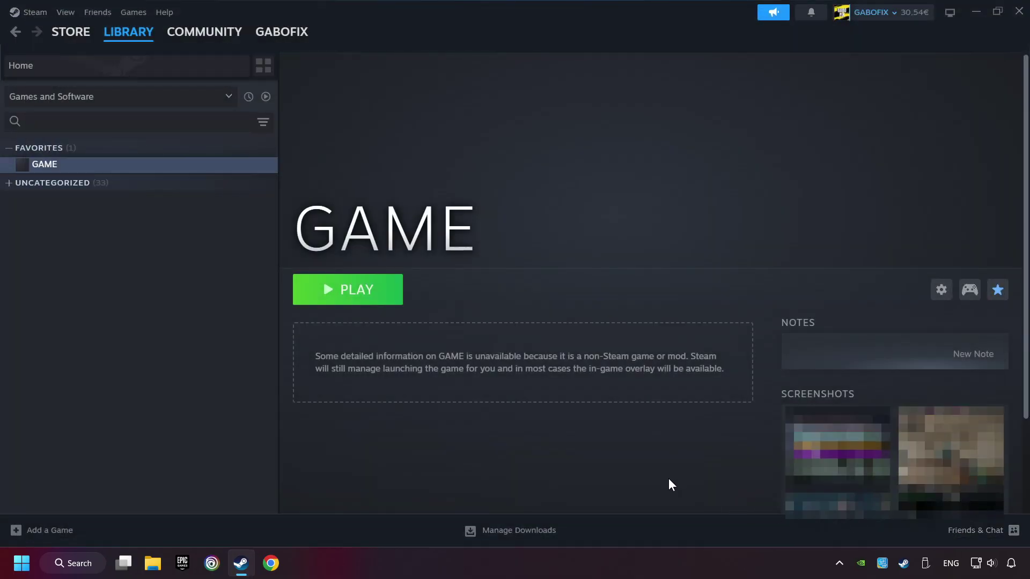